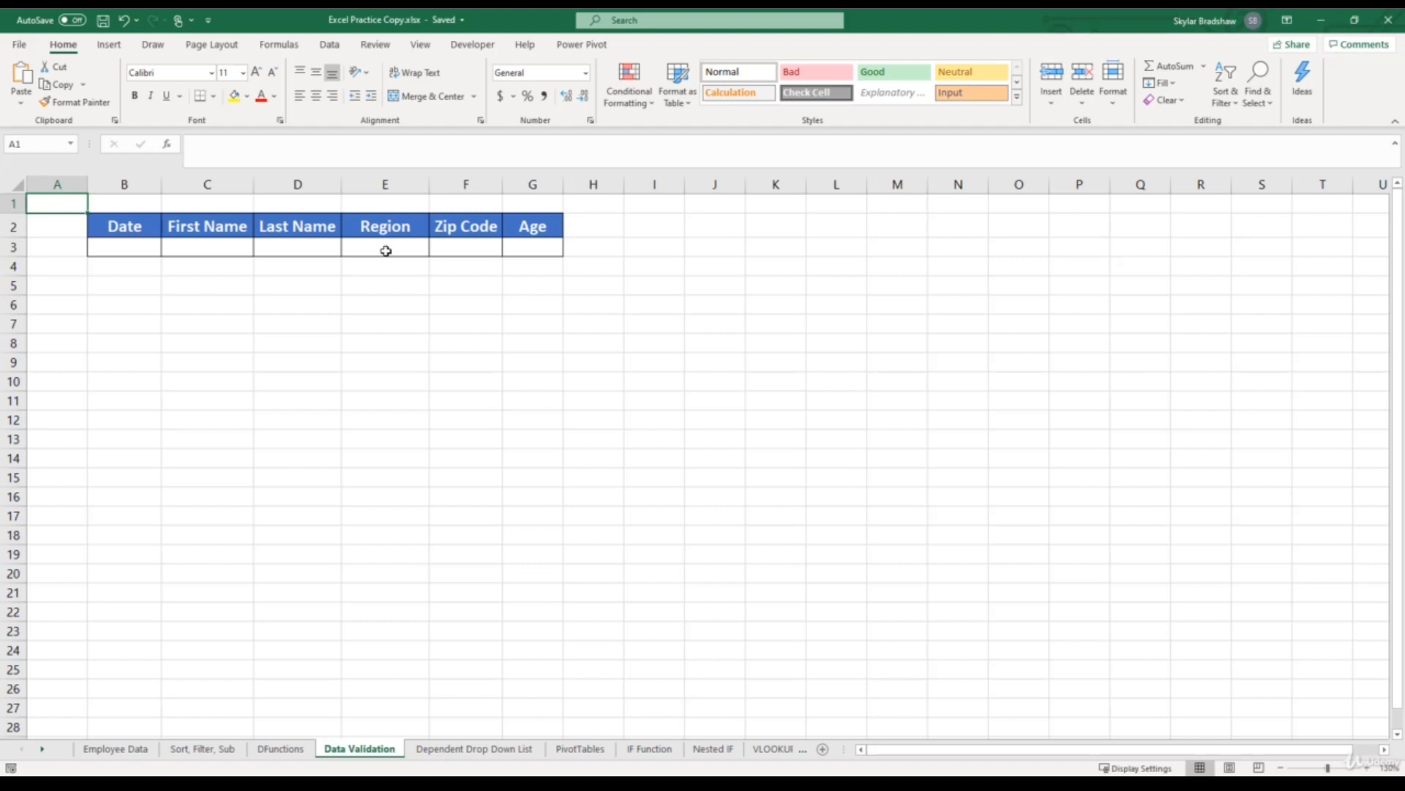
- Start a data validation rule for the cell under Region (E3) that allows only a List
left_click(386, 248)
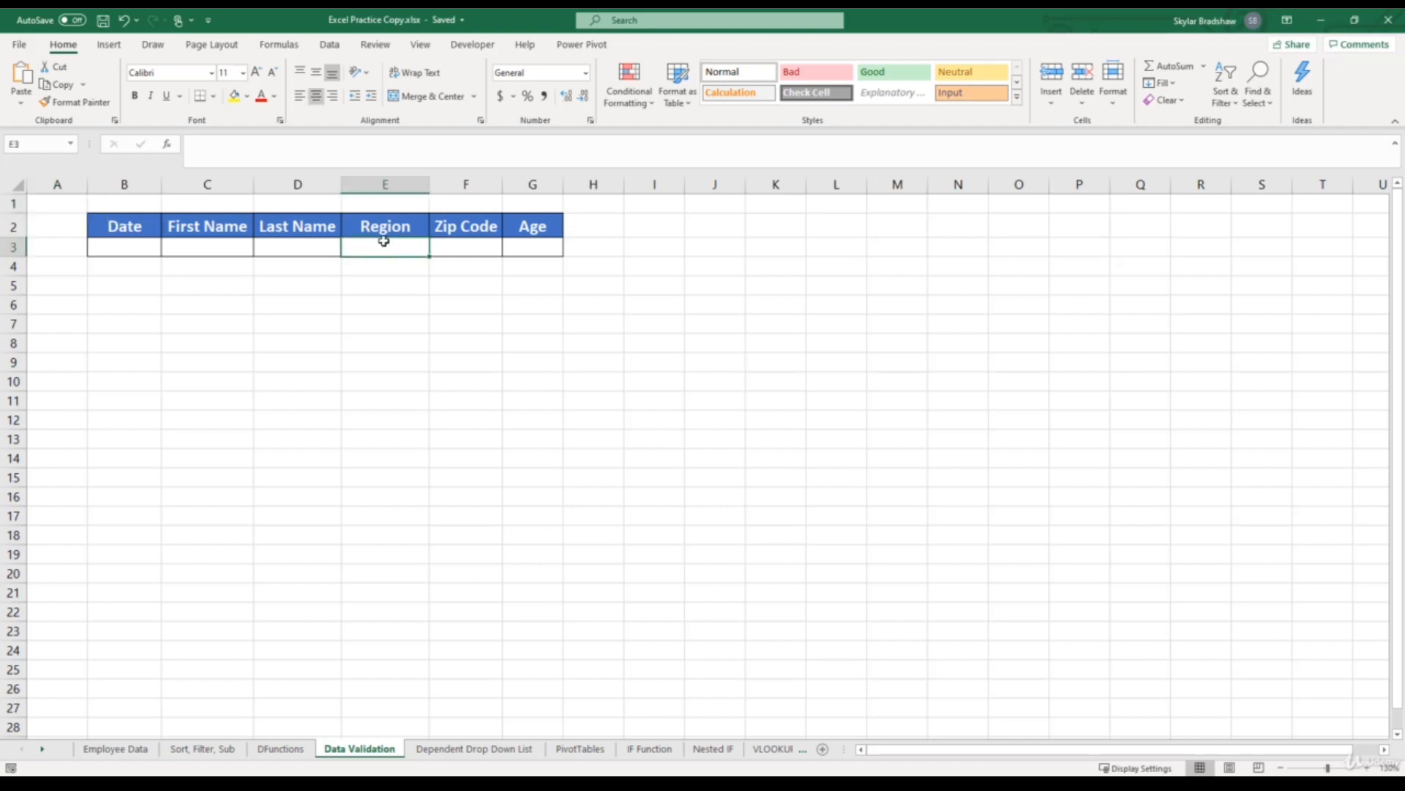
left_click(333, 46)
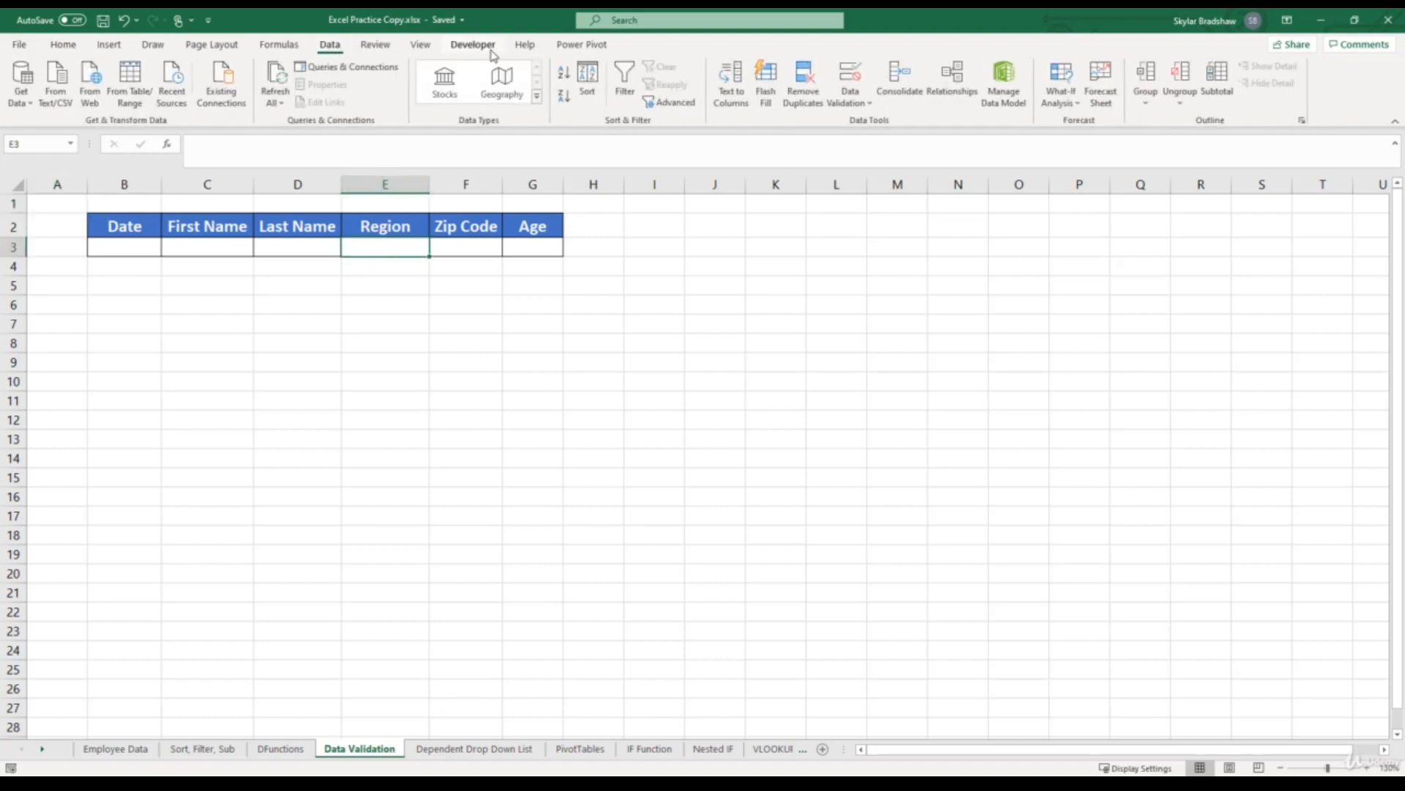
left_click(849, 72)
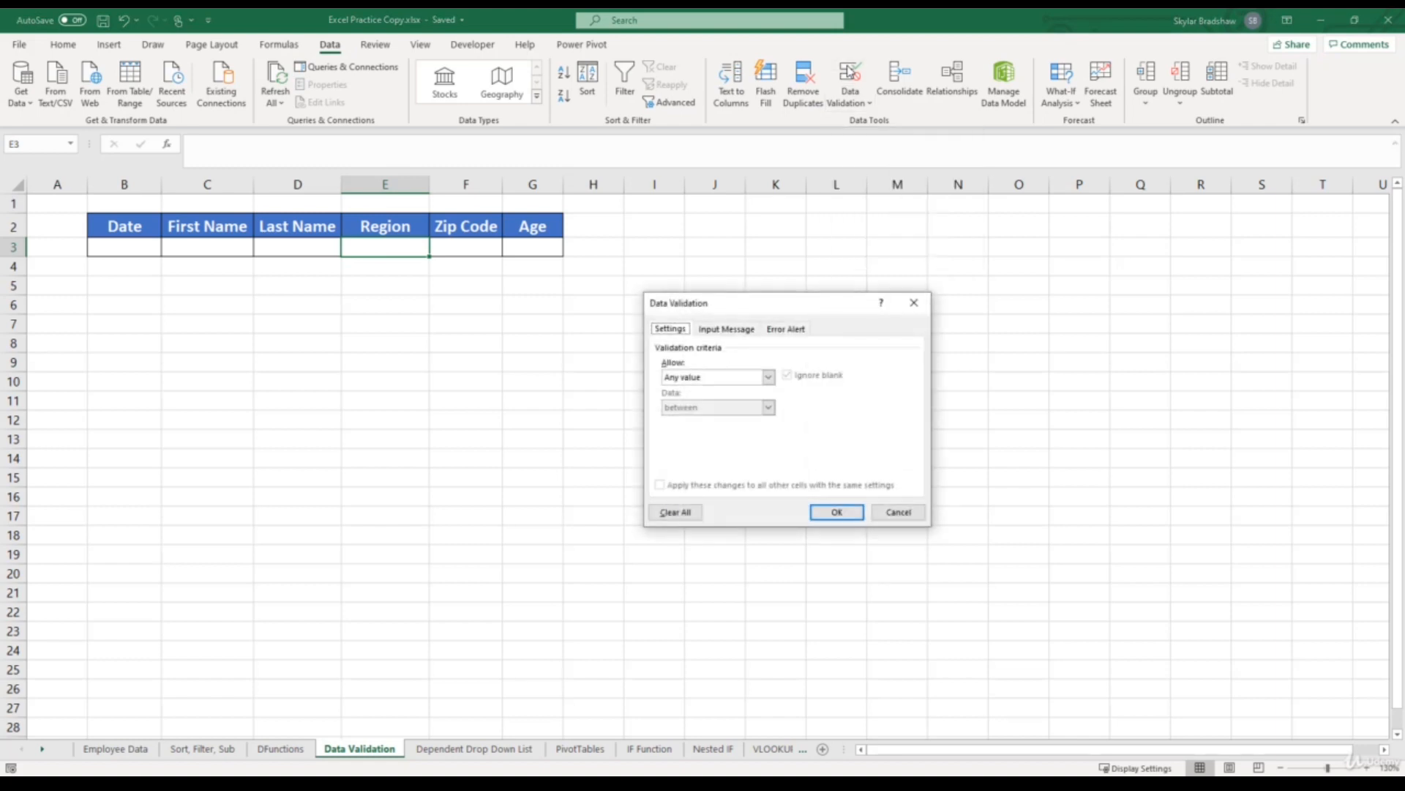
left_click(768, 377)
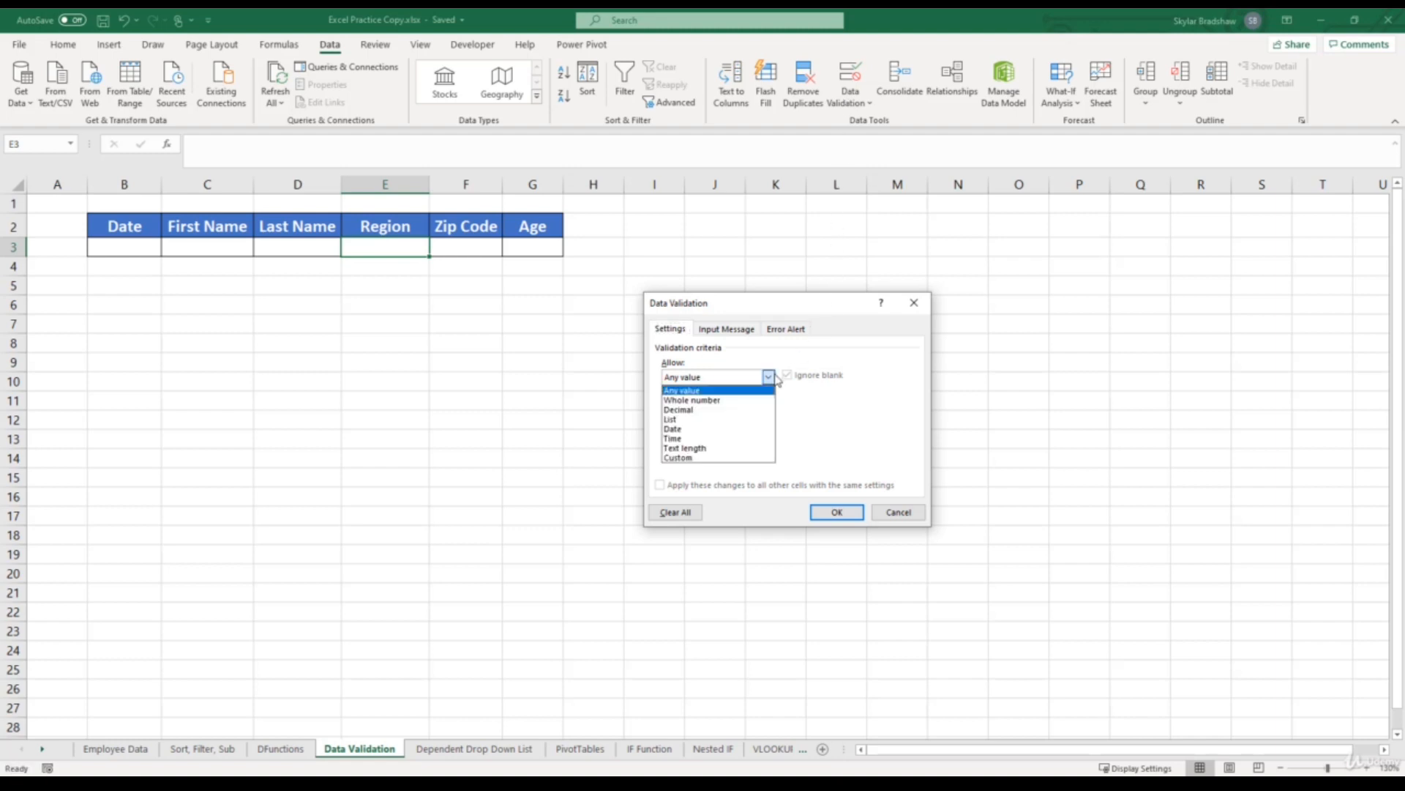
left_click(728, 420)
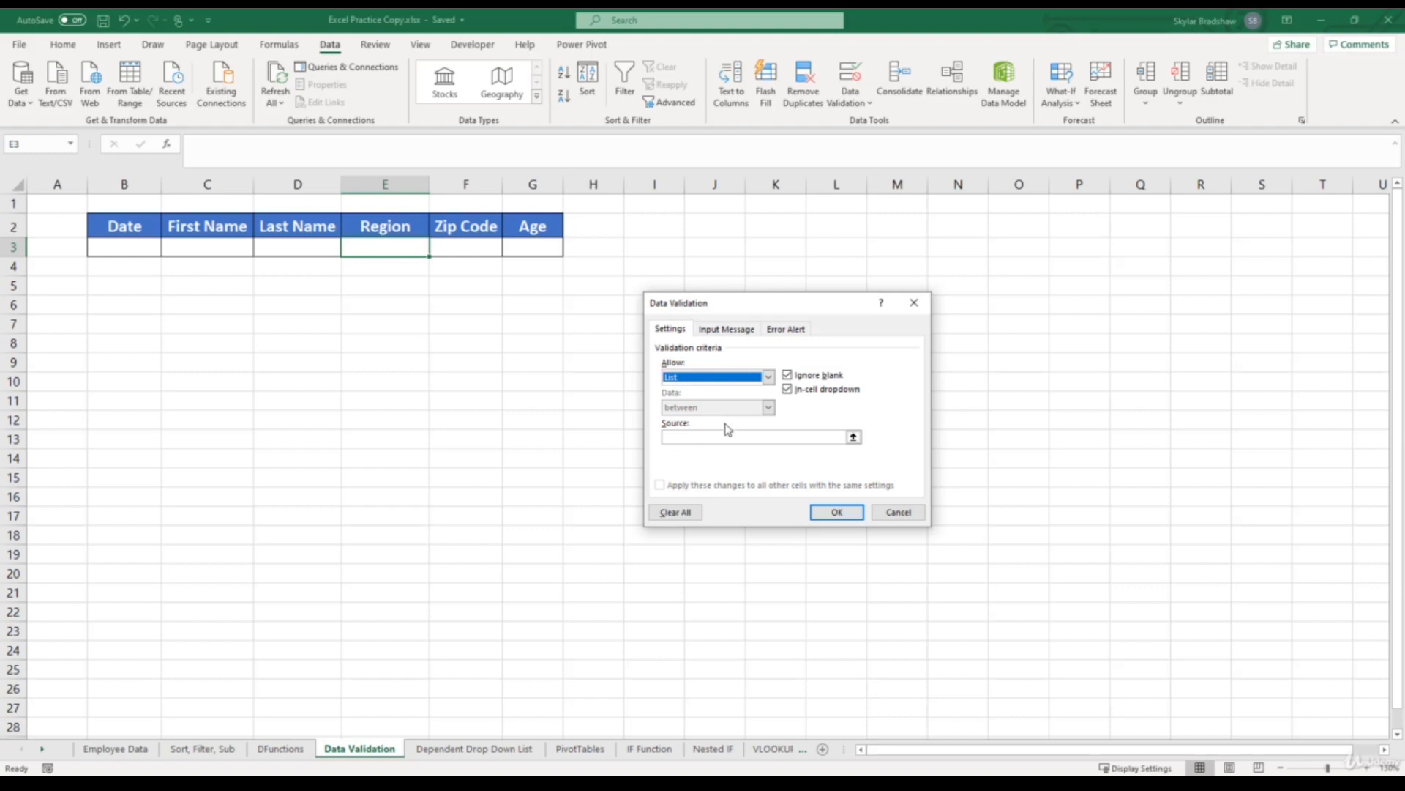
- Enter North,South,West,East as the source of the list rule and apply it to the Region cell
left_click(724, 437)
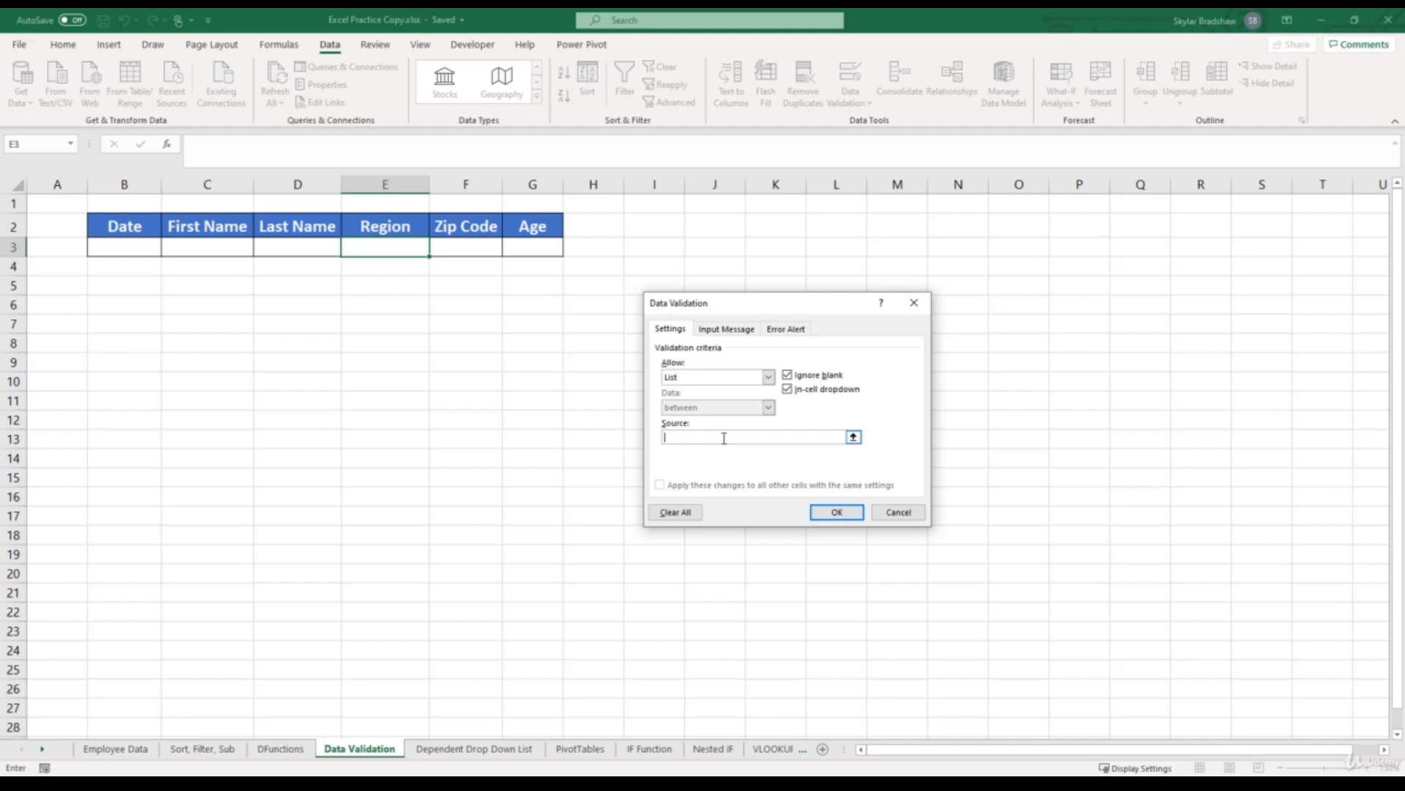
type("North")
type(",South,West,East")
left_click(837, 512)
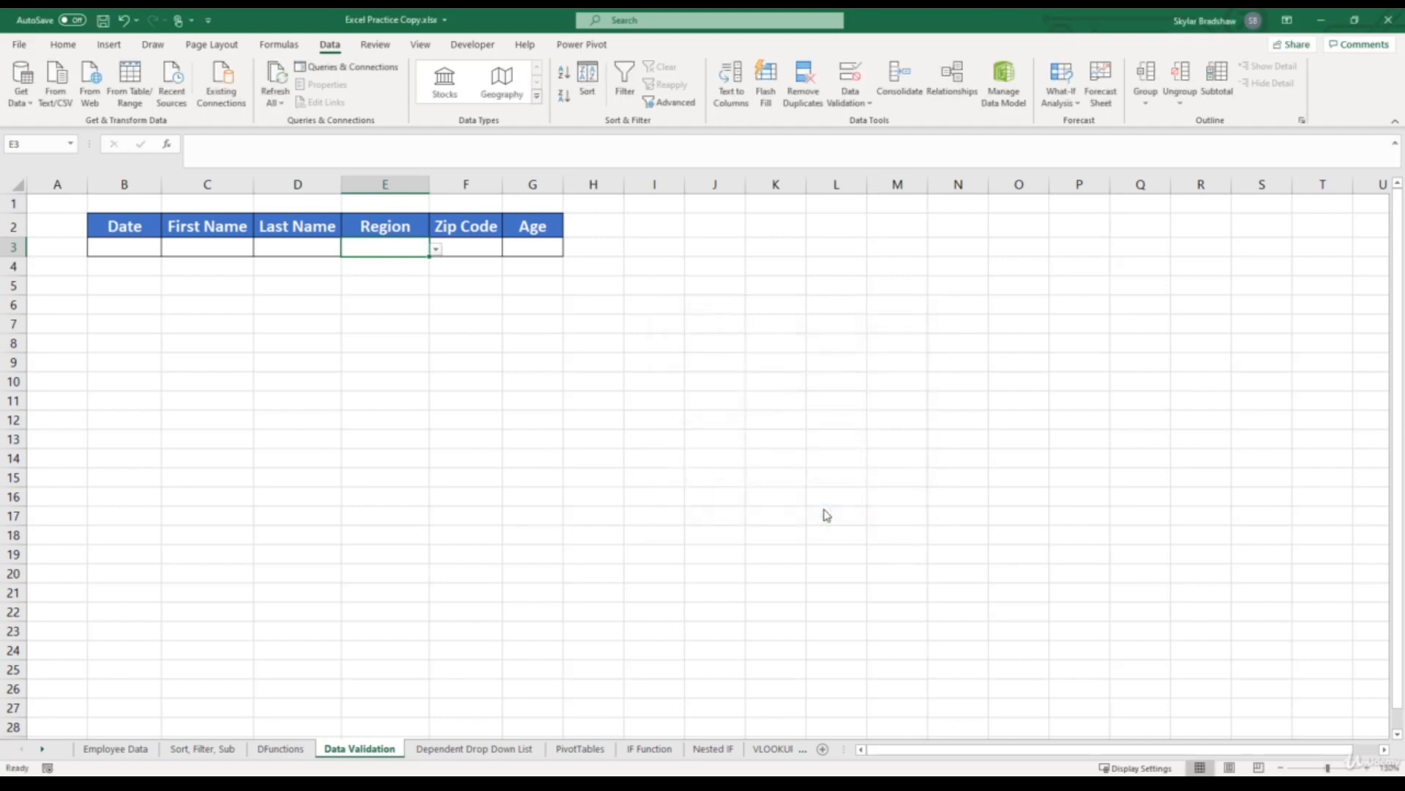
- Choose West from the dropdown list in Region cell E3
left_click(437, 249)
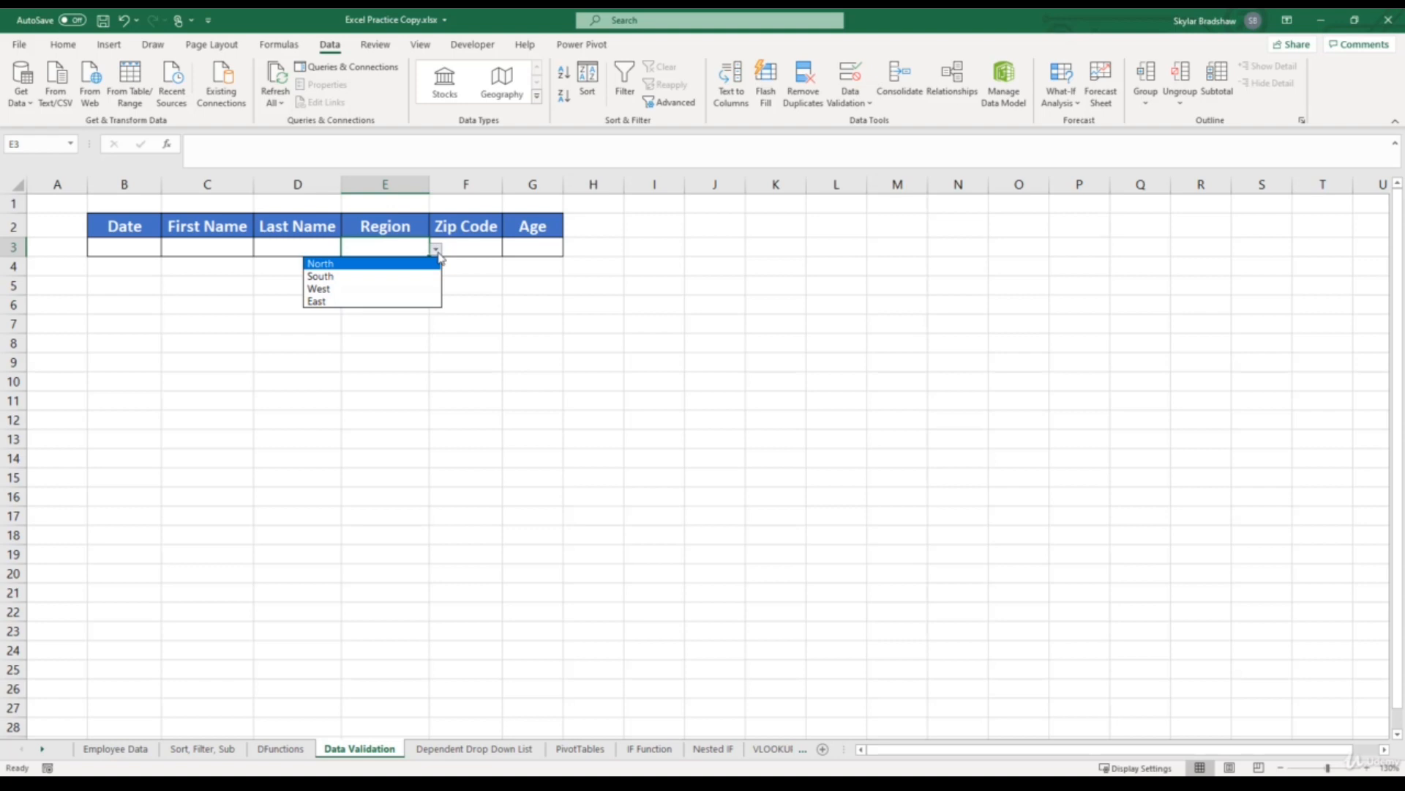
left_click(405, 289)
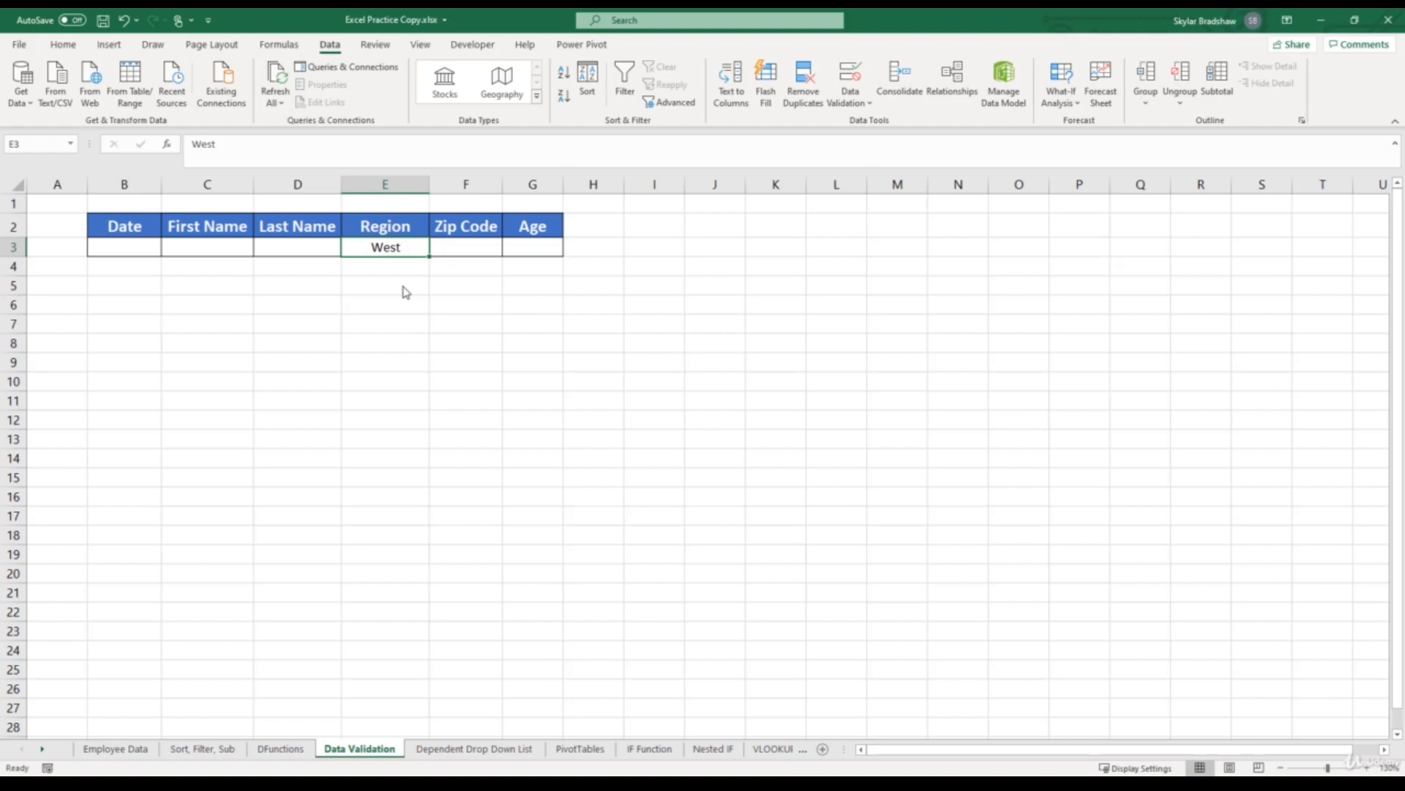
- Try to enter midwest in the Region cell, and review the cell's validation settings without changing them
type("midwest")
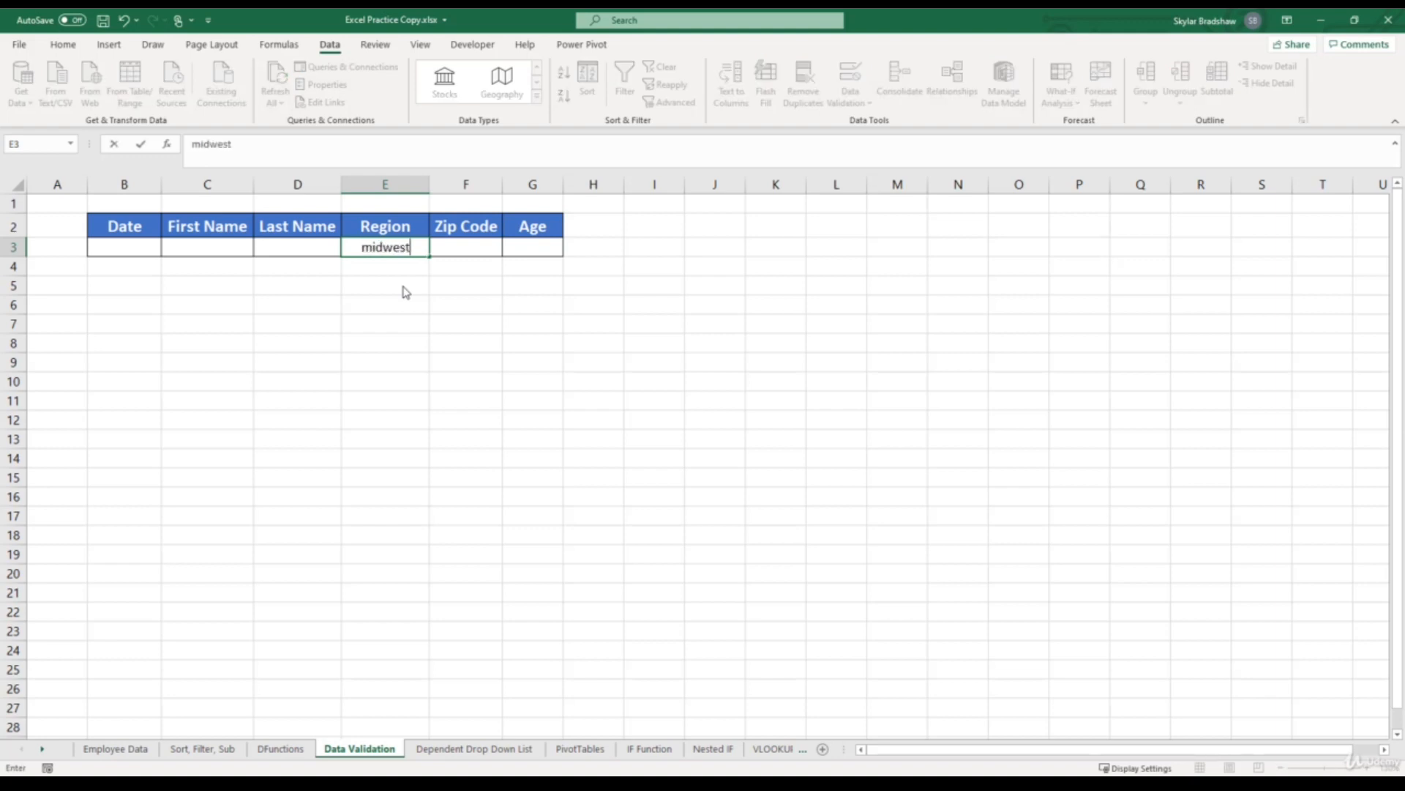
key("Return")
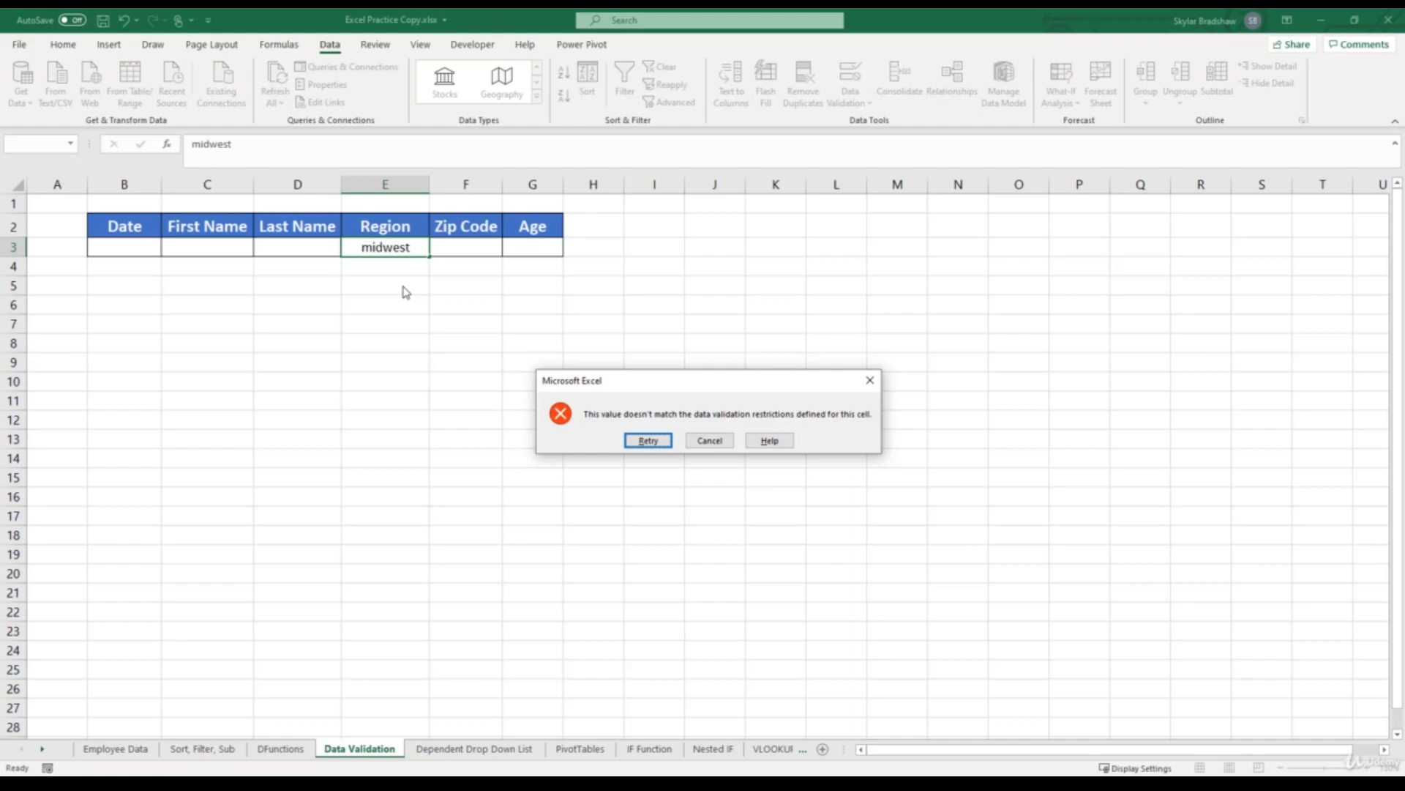
left_click(709, 443)
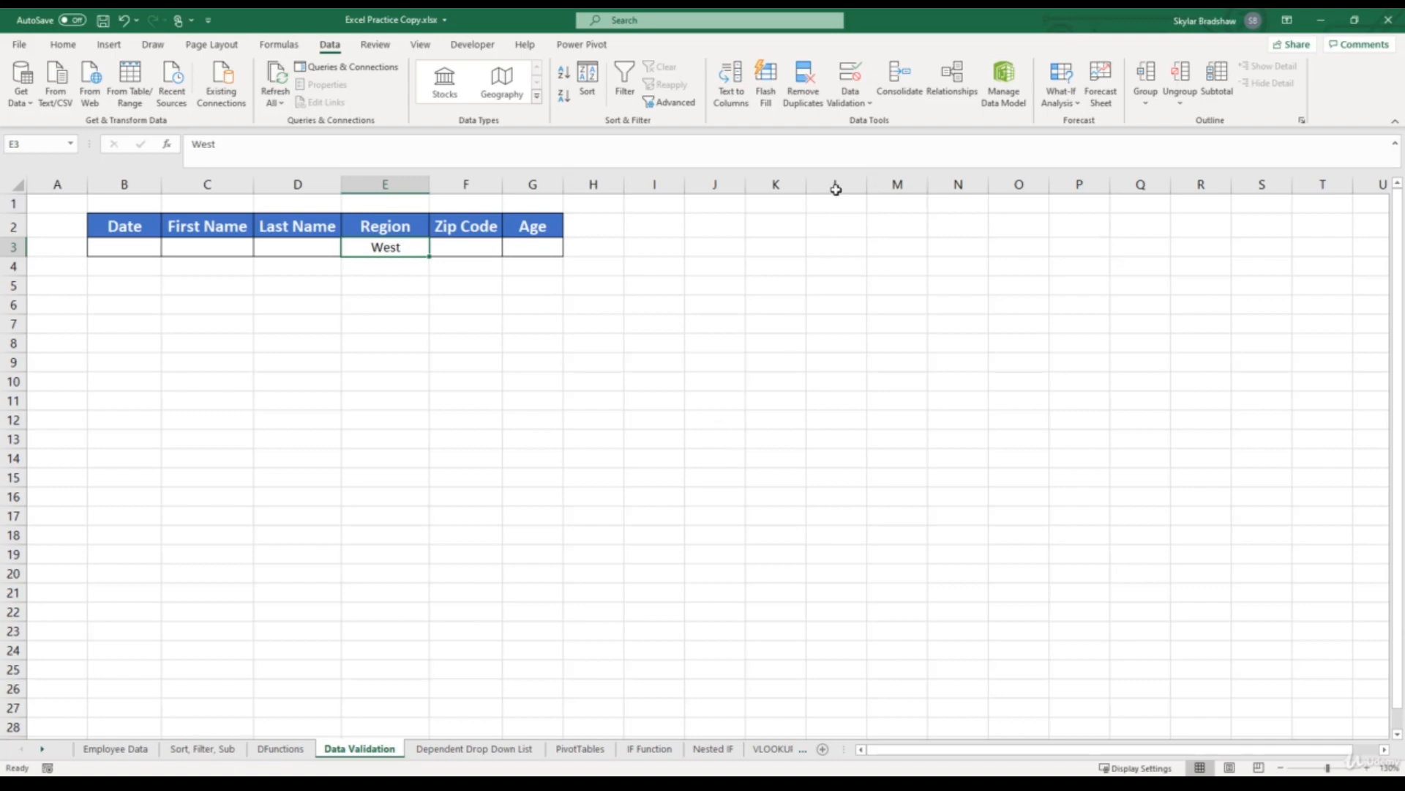
left_click(849, 94)
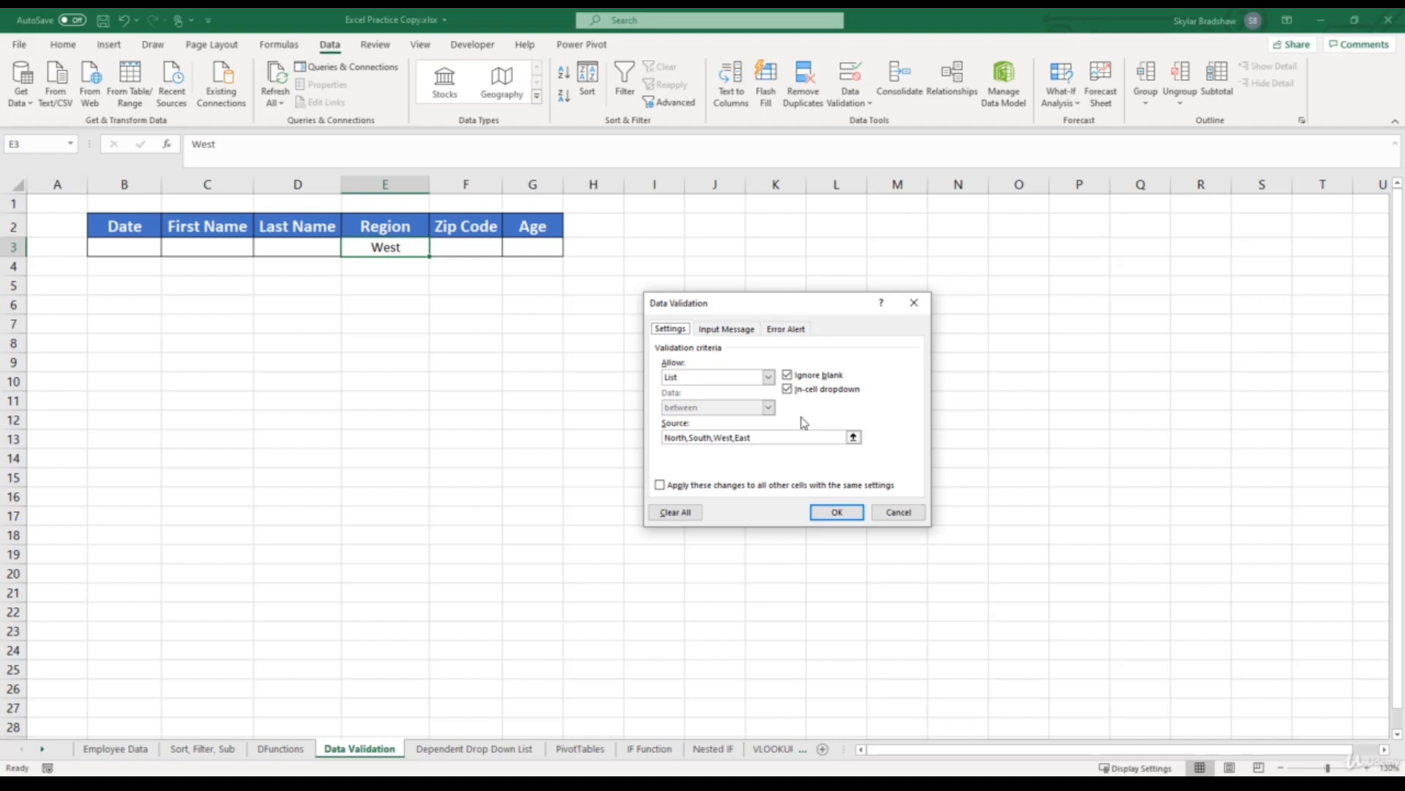
left_click(908, 514)
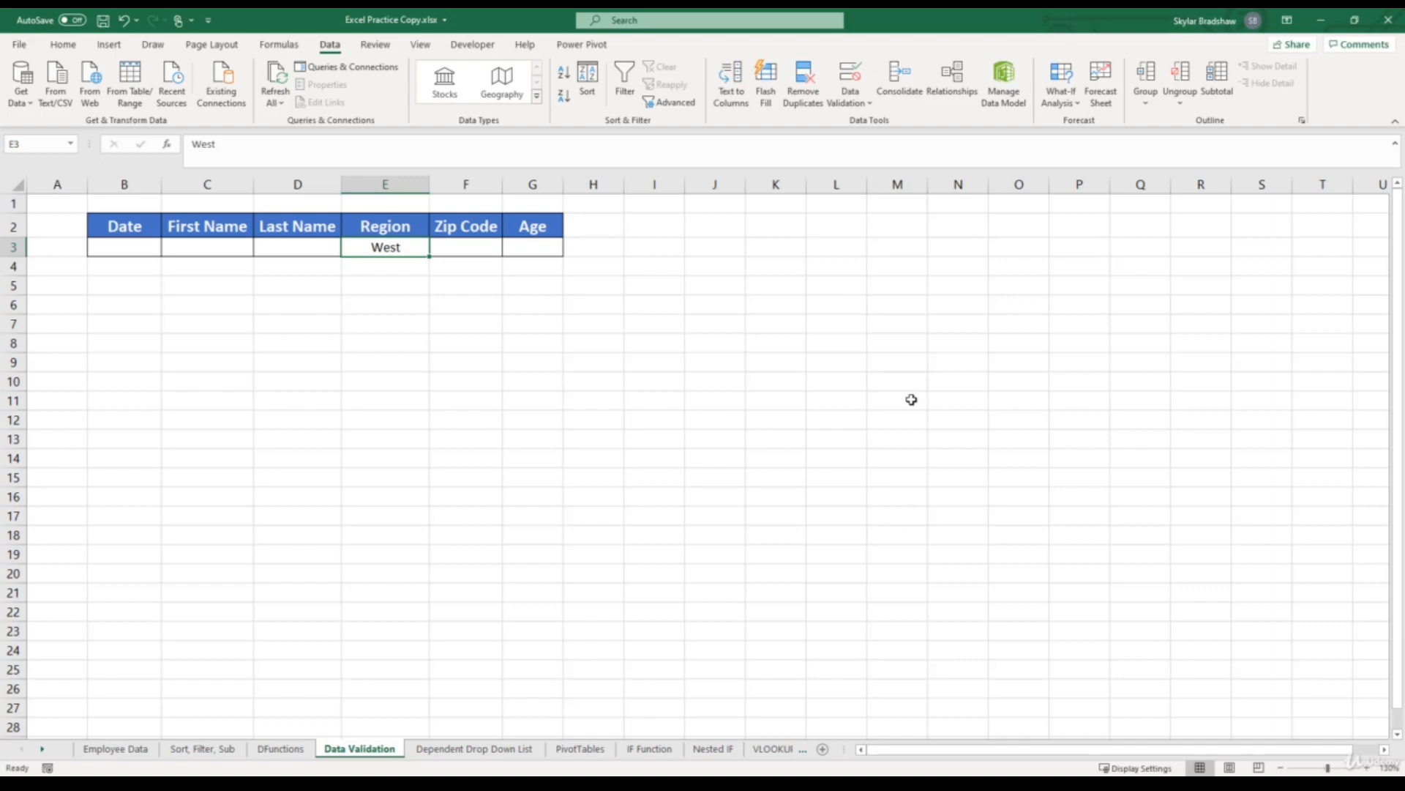
- Enter North, South, West and East in cells L3 to L6, one per row
left_click(837, 249)
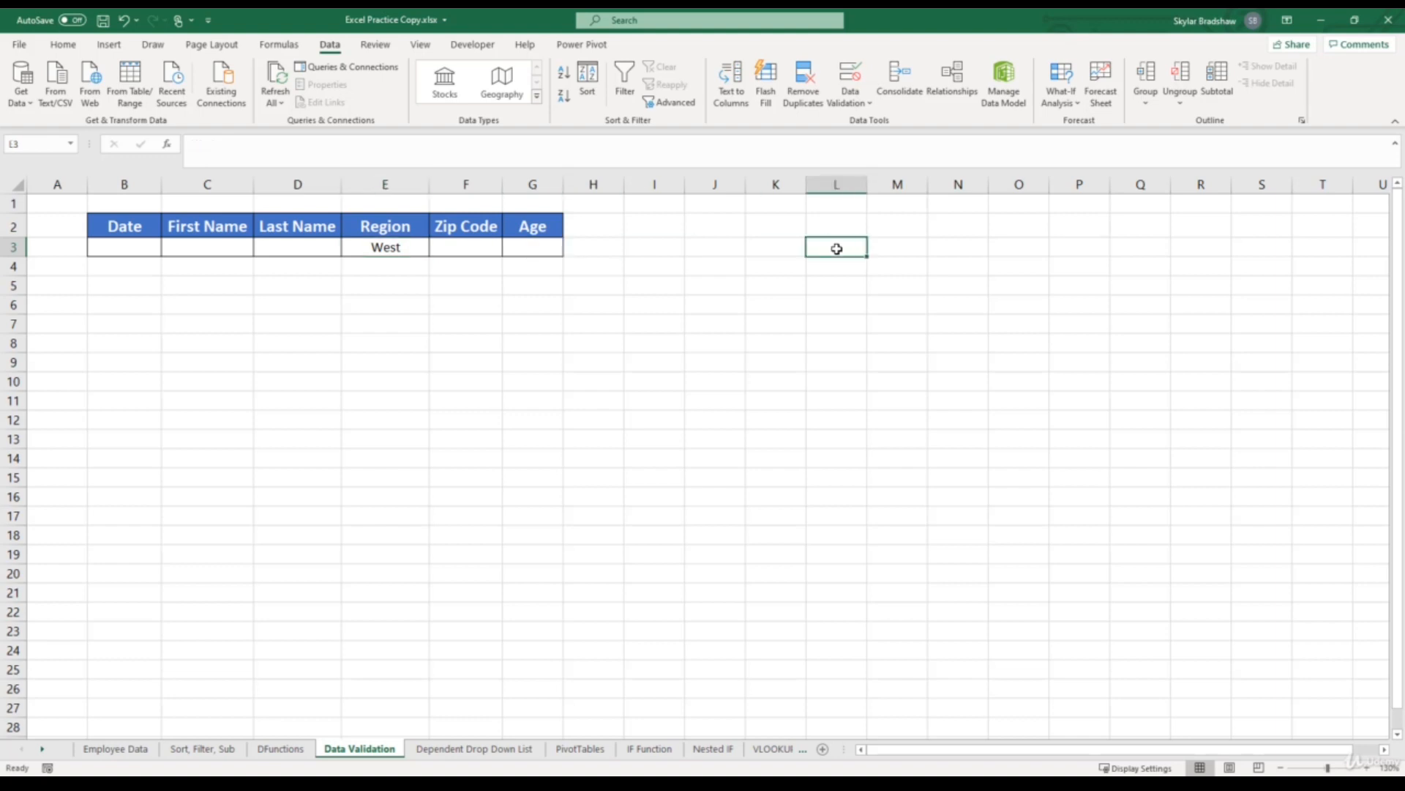
type("North")
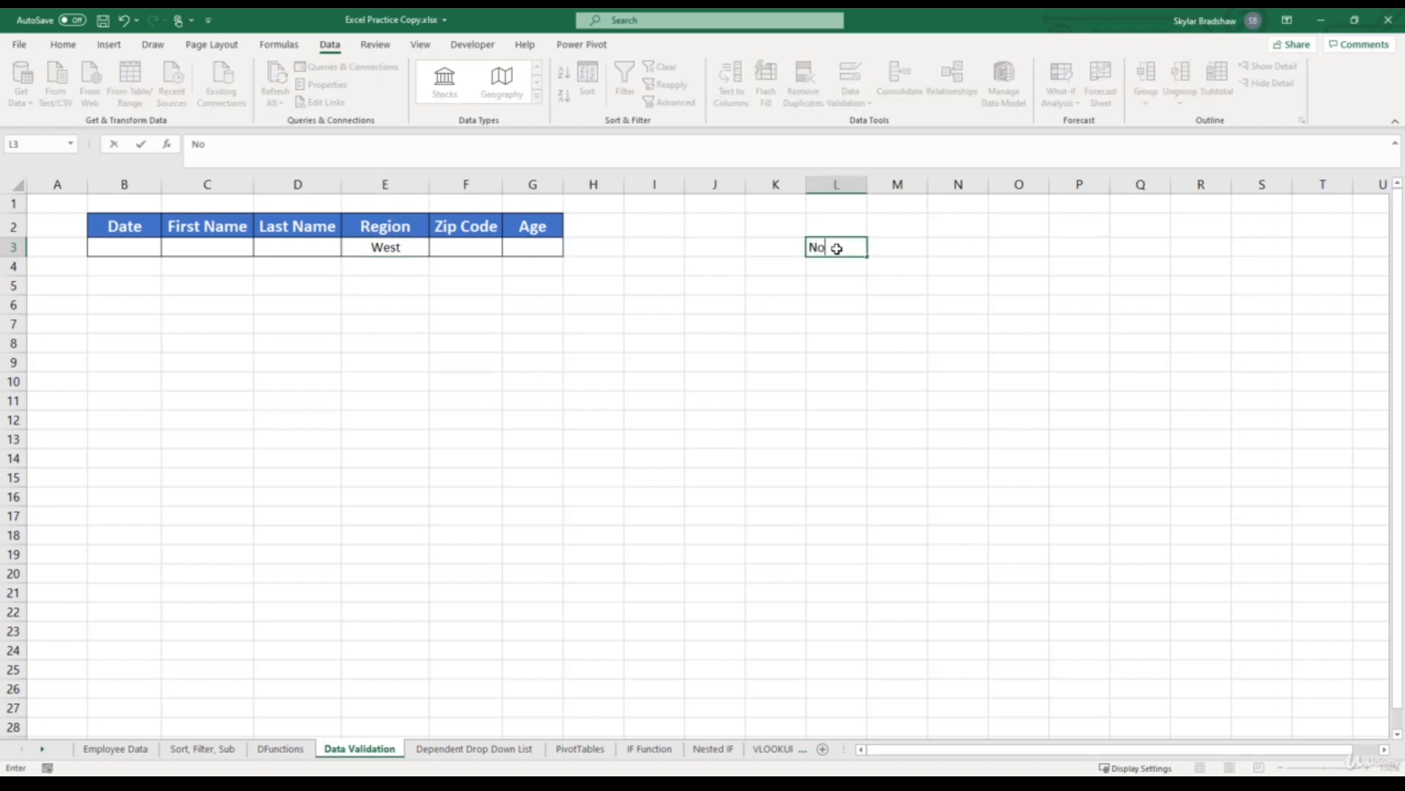
key("Return")
type("South")
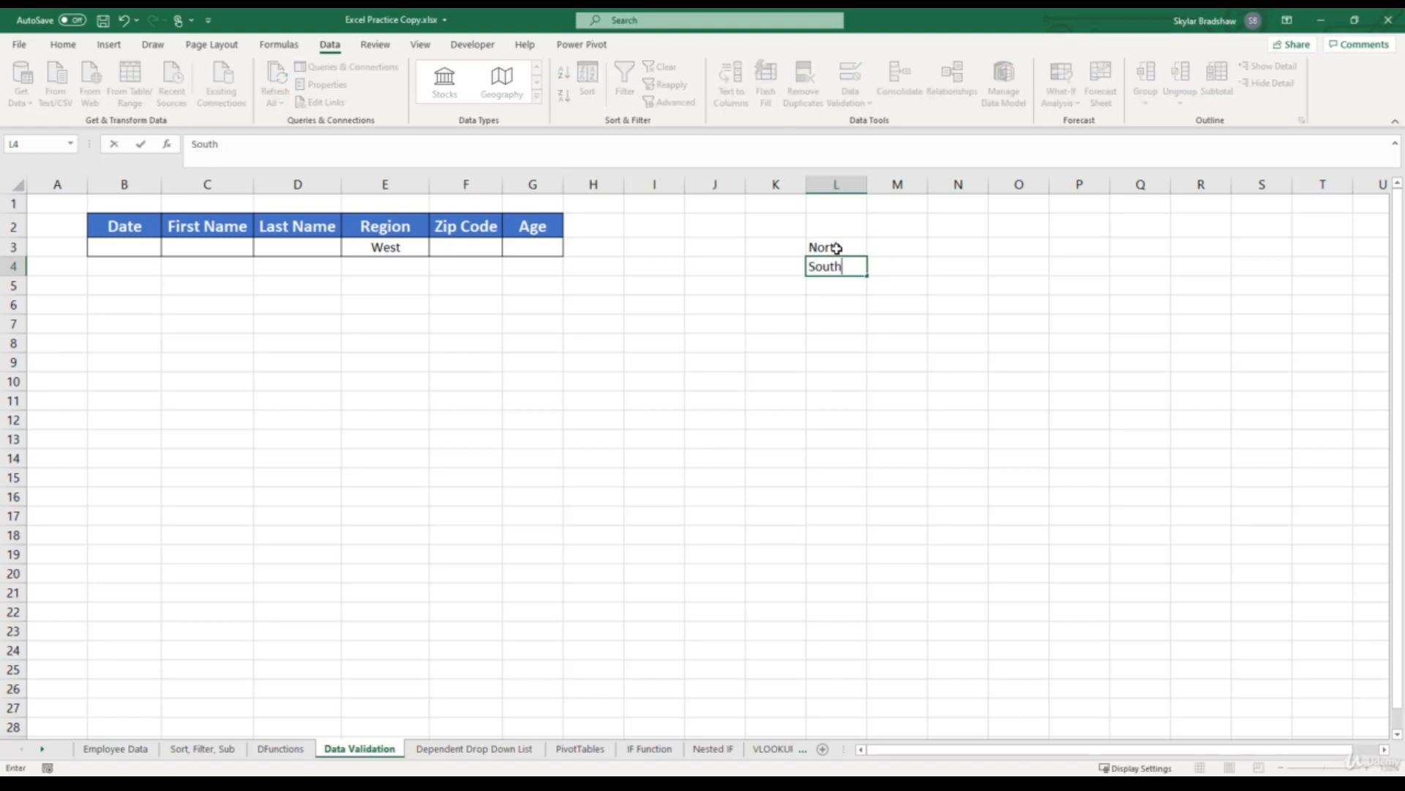
key("Return")
type("West")
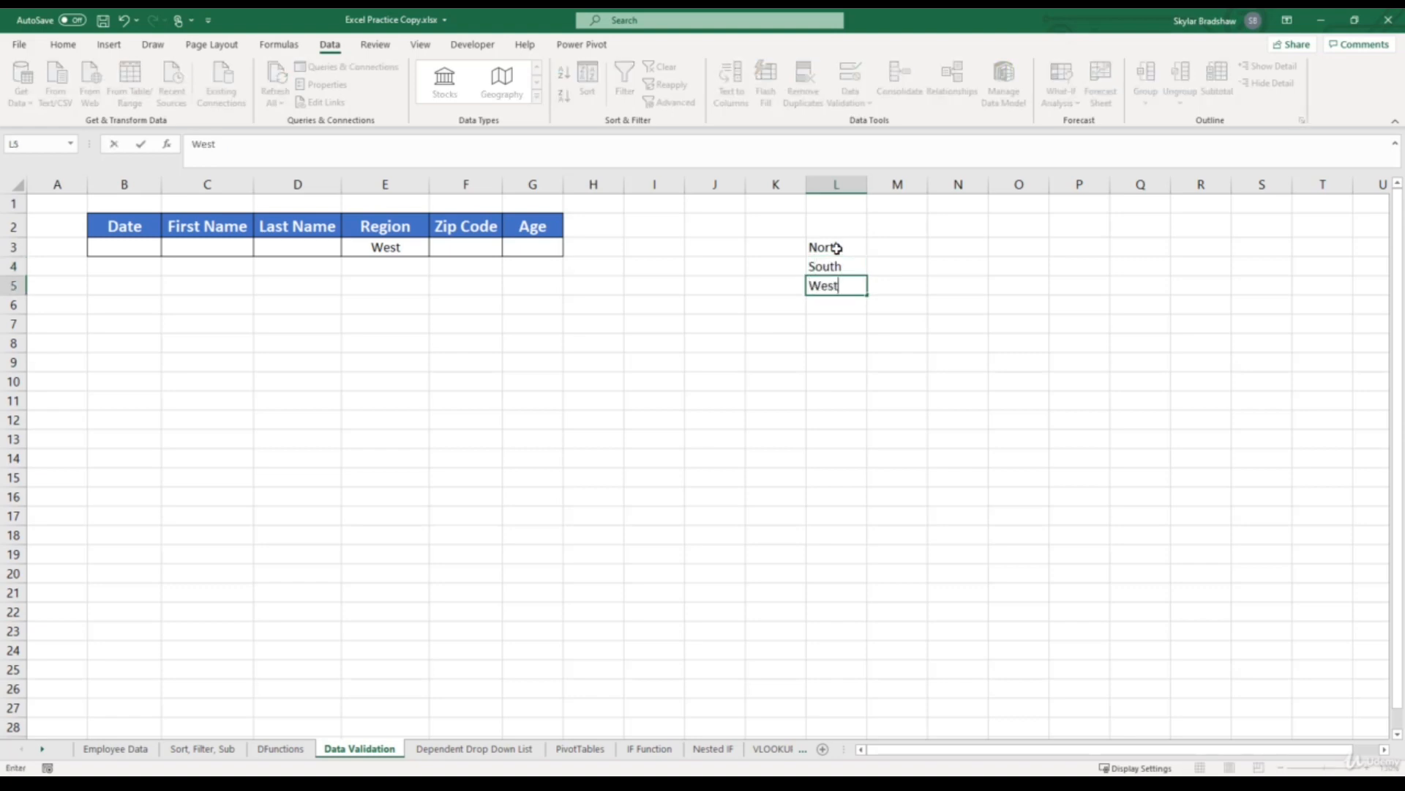
key("Return")
type("East")
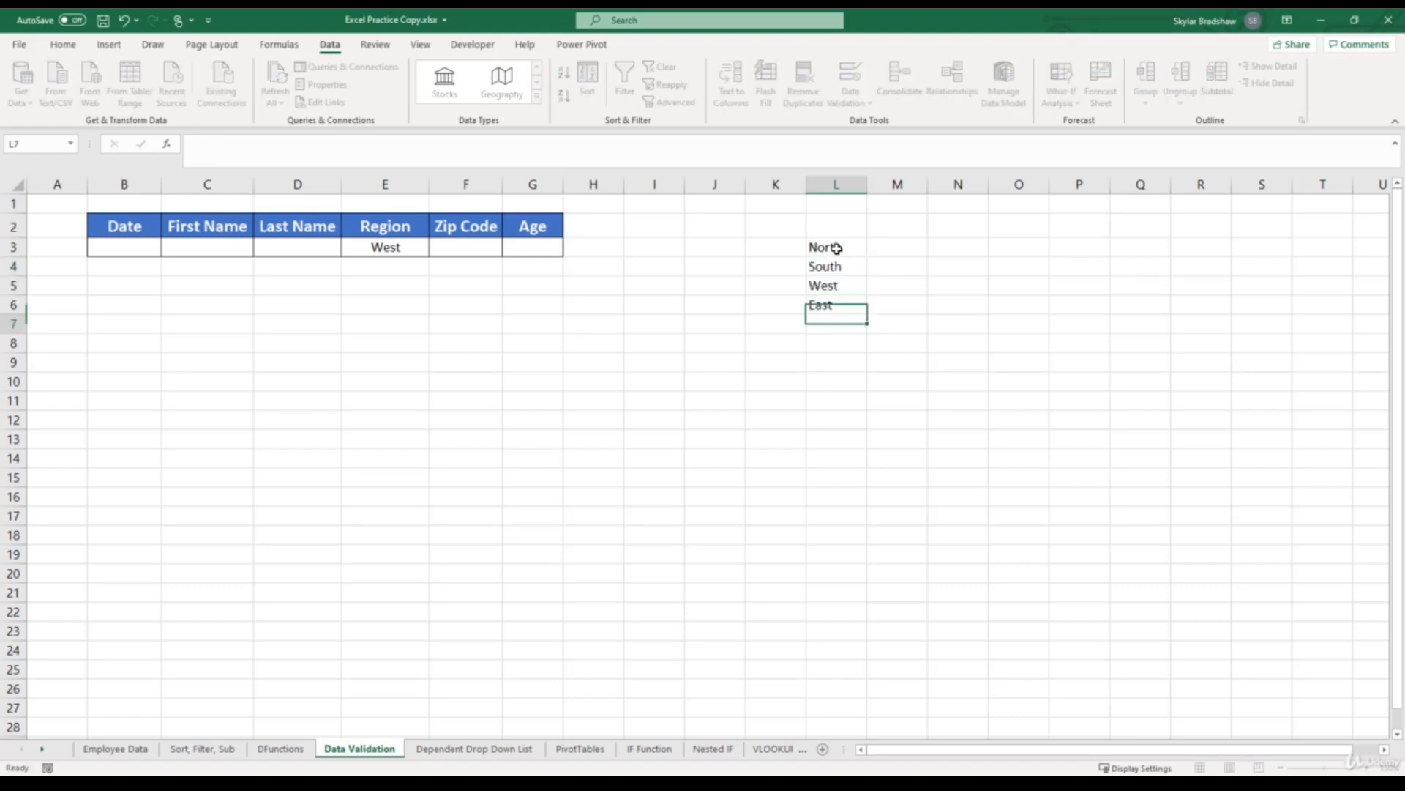
key("Return")
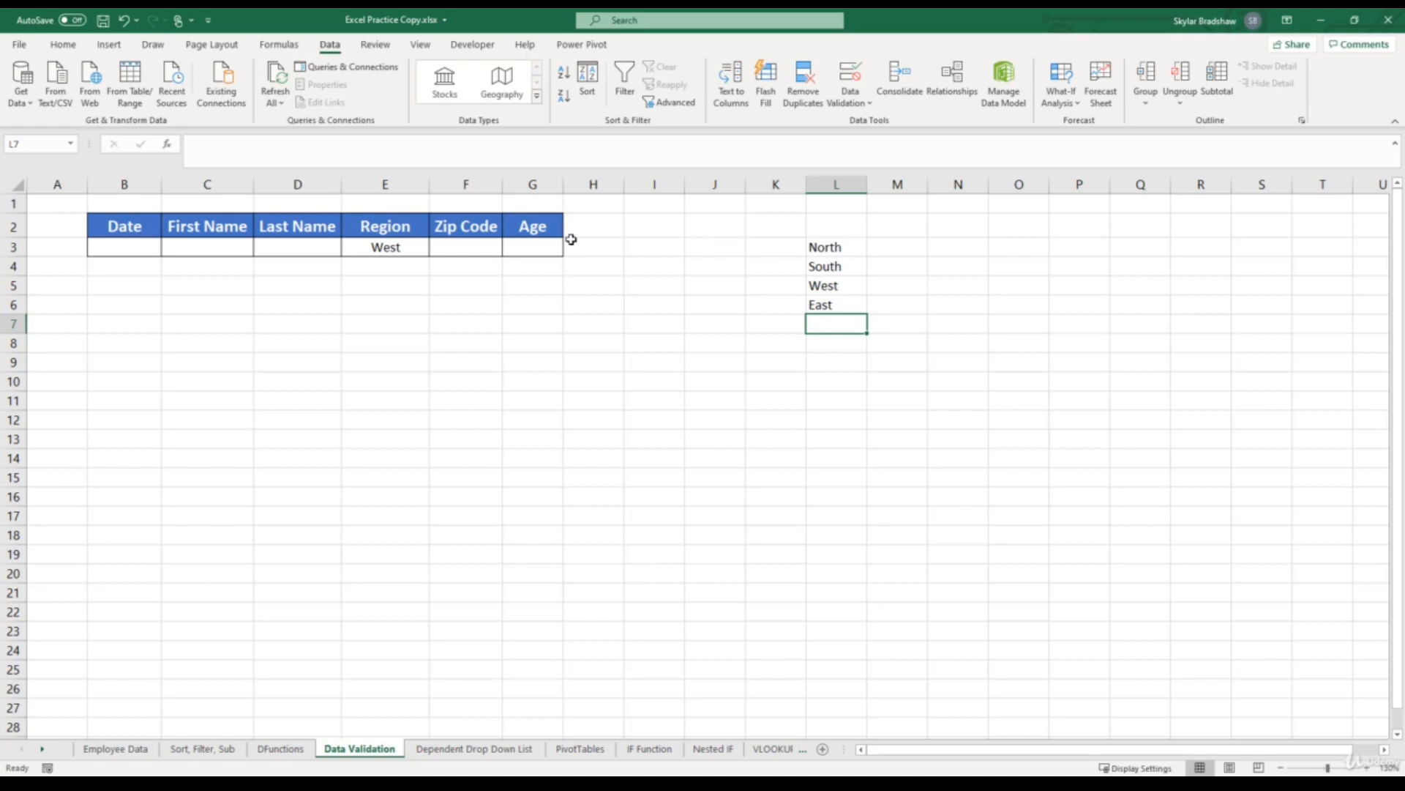
- Replace the list source of the Region cell's validation rule with the range L3:L6, and view the resulting dropdown
left_click(400, 246)
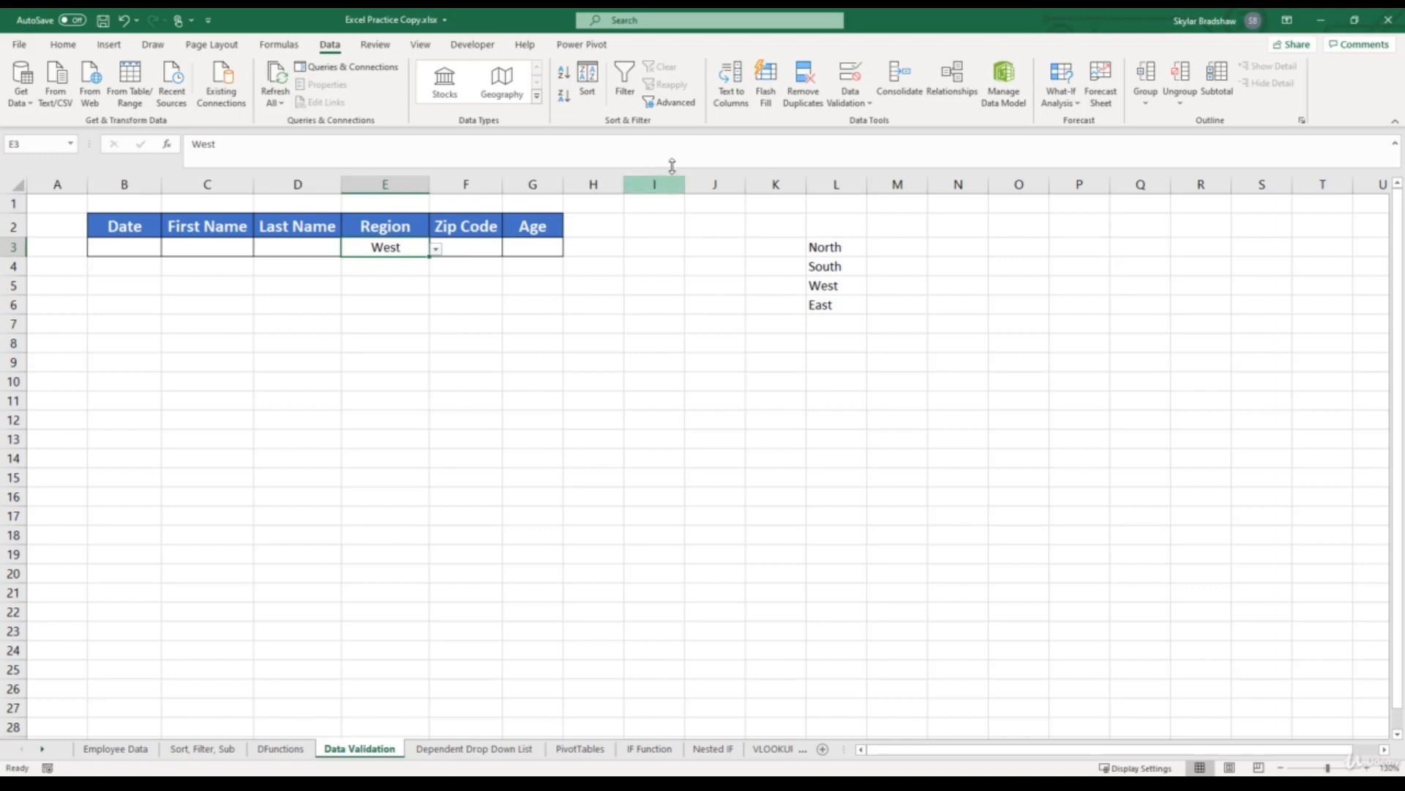
left_click(850, 73)
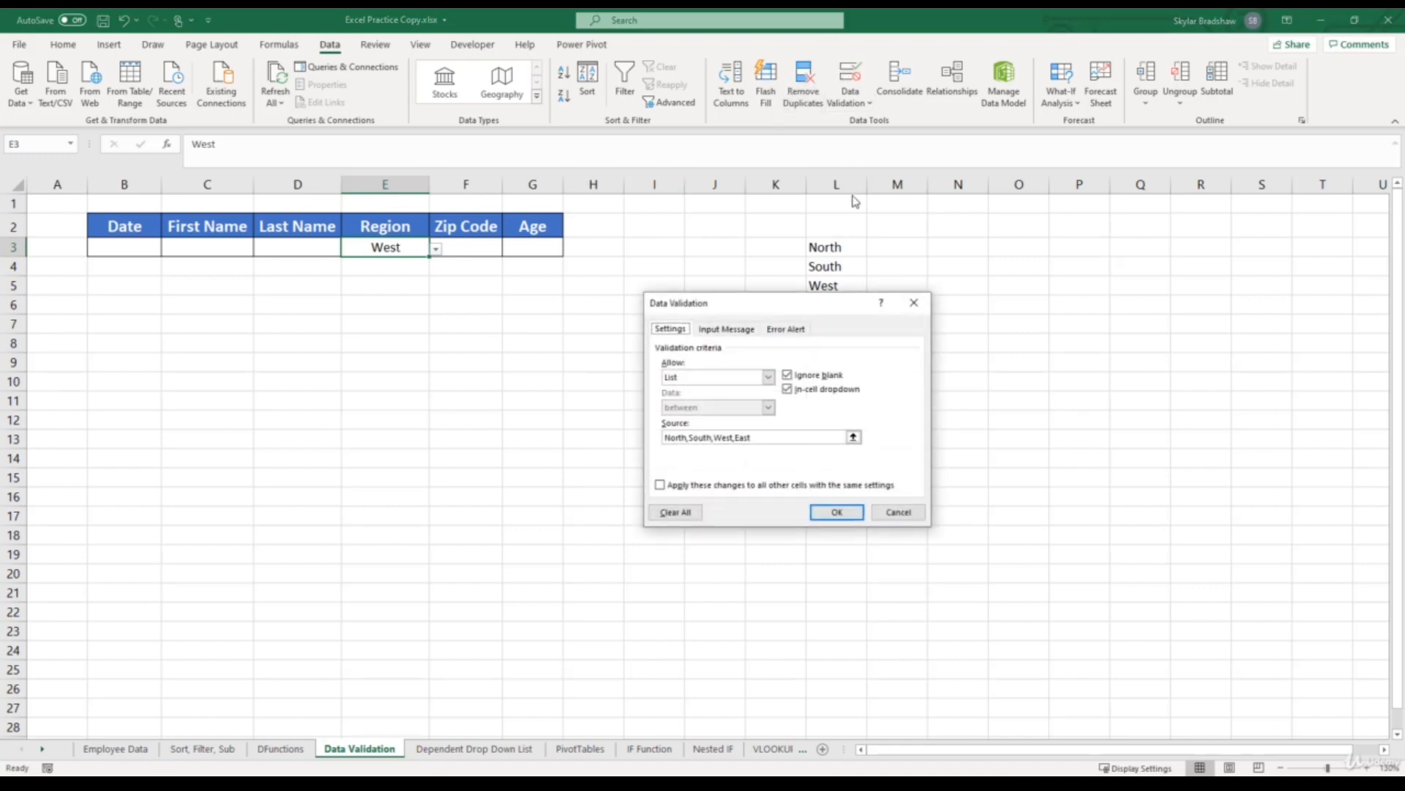
left_click_drag(843, 310, 691, 318)
left_click(635, 444)
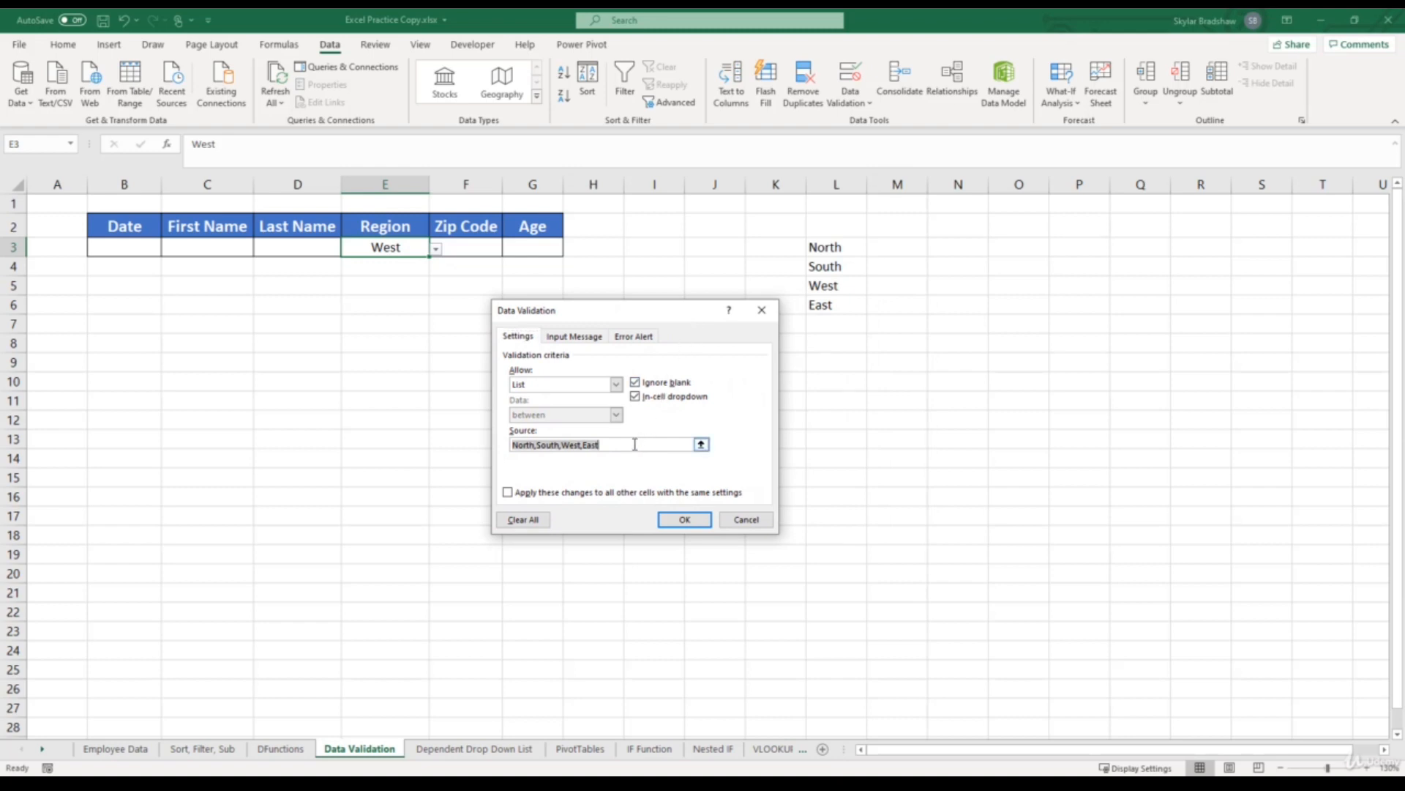
left_click_drag(635, 445, 487, 445)
key("BackSpace")
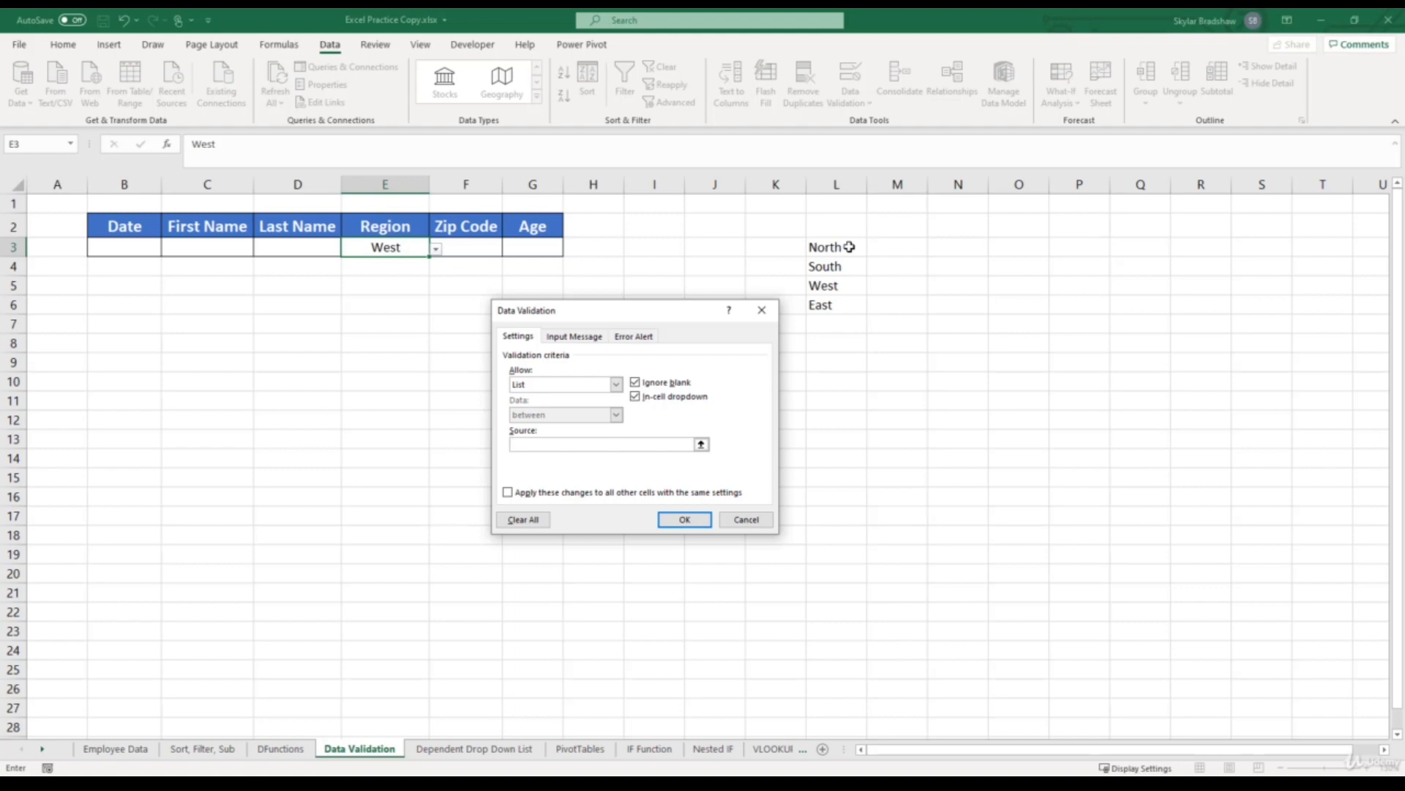
left_click_drag(849, 247, 842, 295)
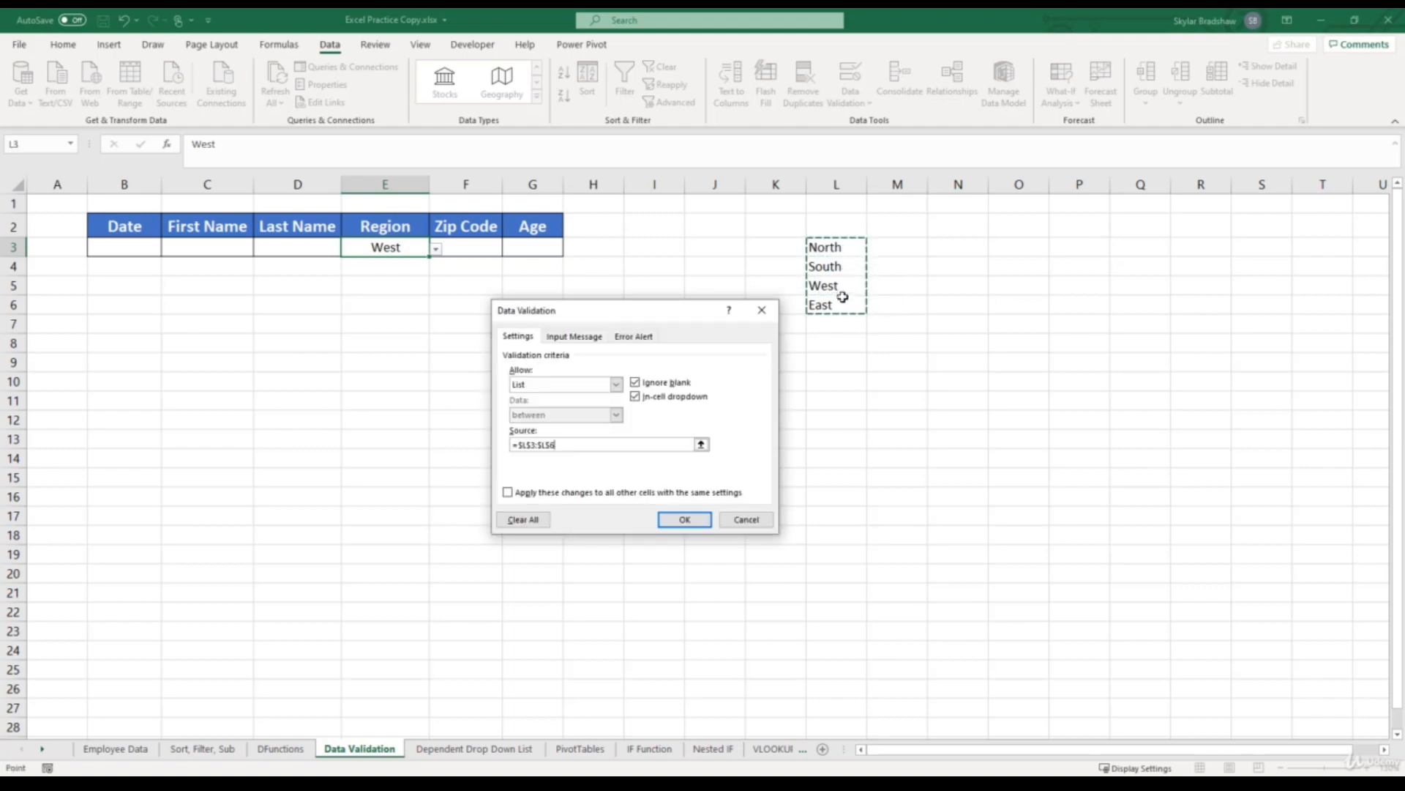
left_click(684, 520)
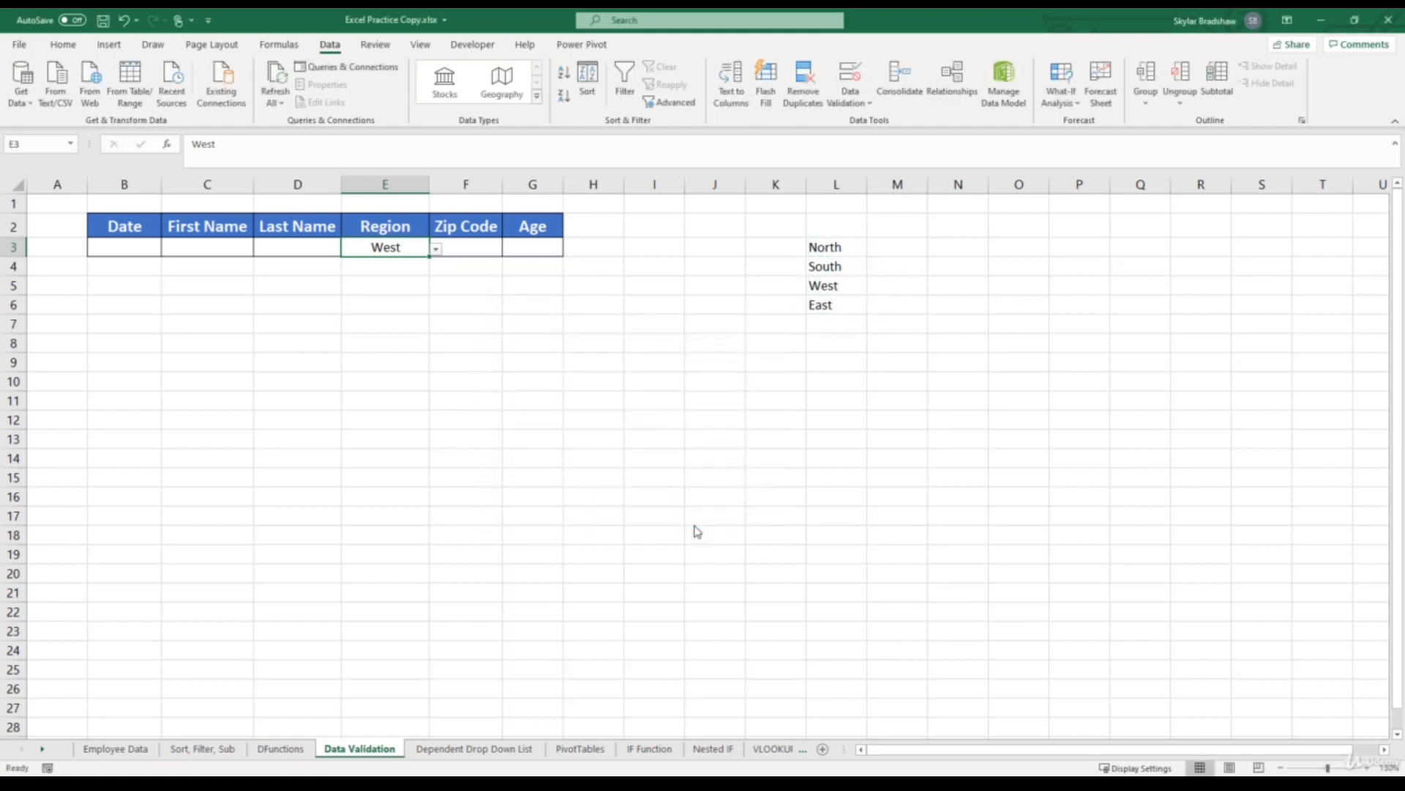
left_click(436, 250)
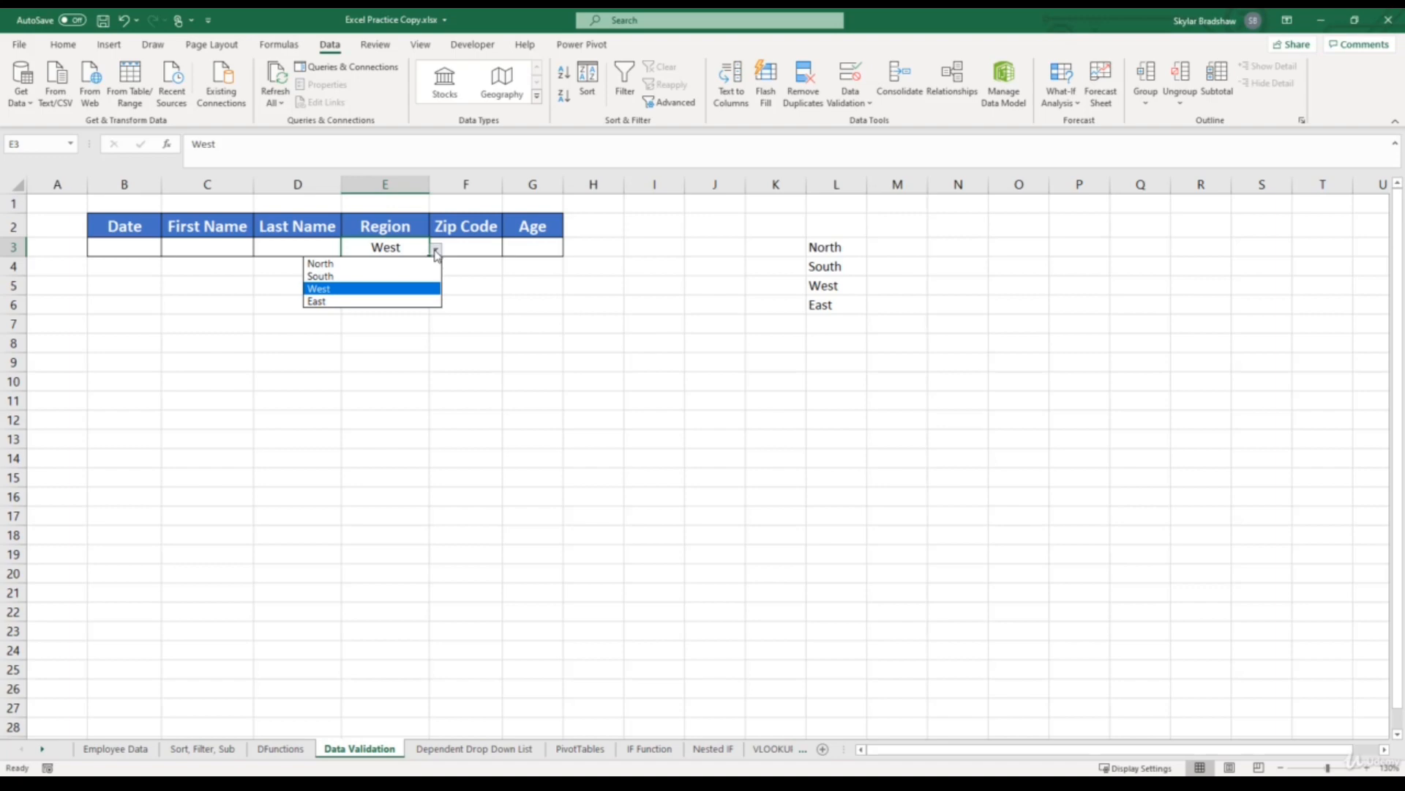
- Change the first entry of the source list, cell L3, to North-East
left_click(856, 247)
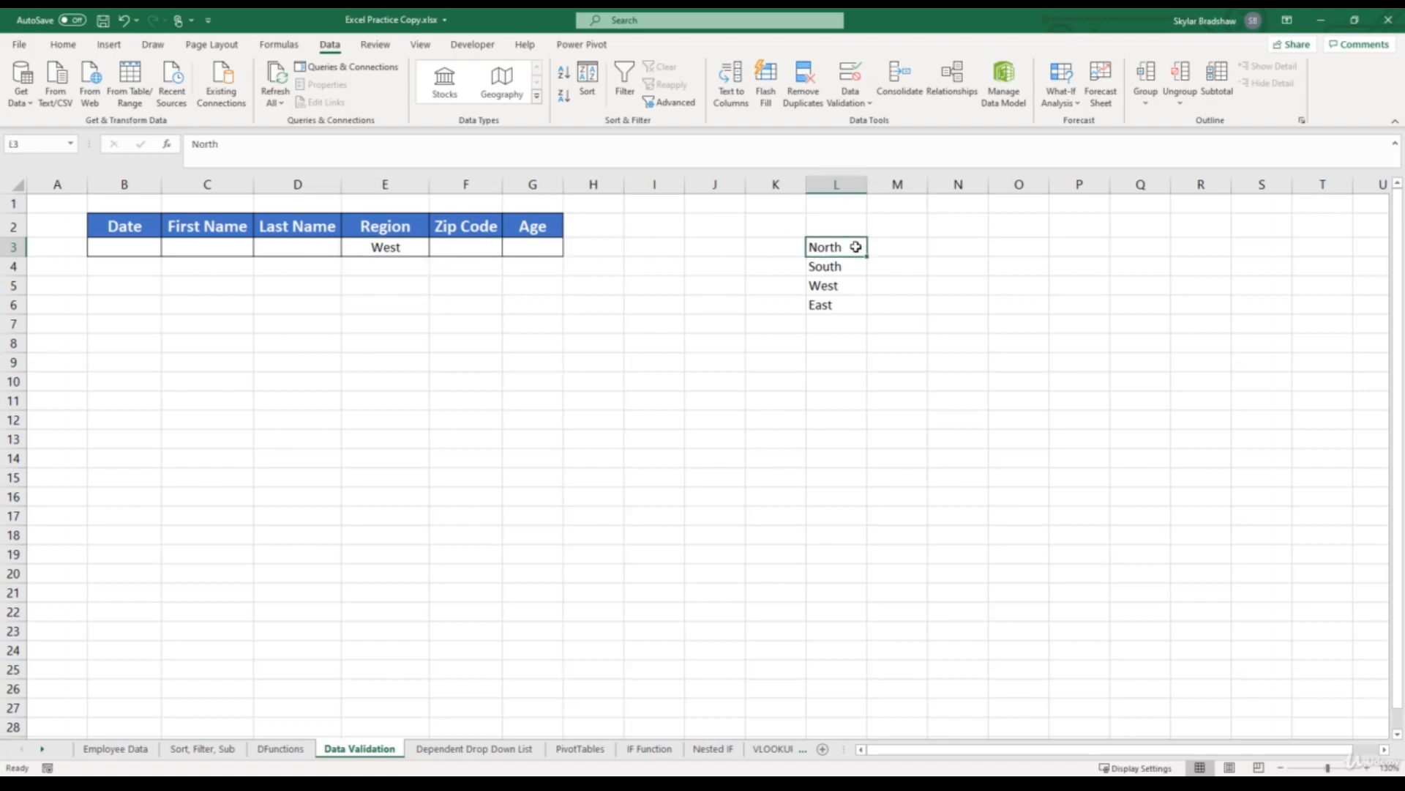
left_click_drag(856, 247, 853, 302)
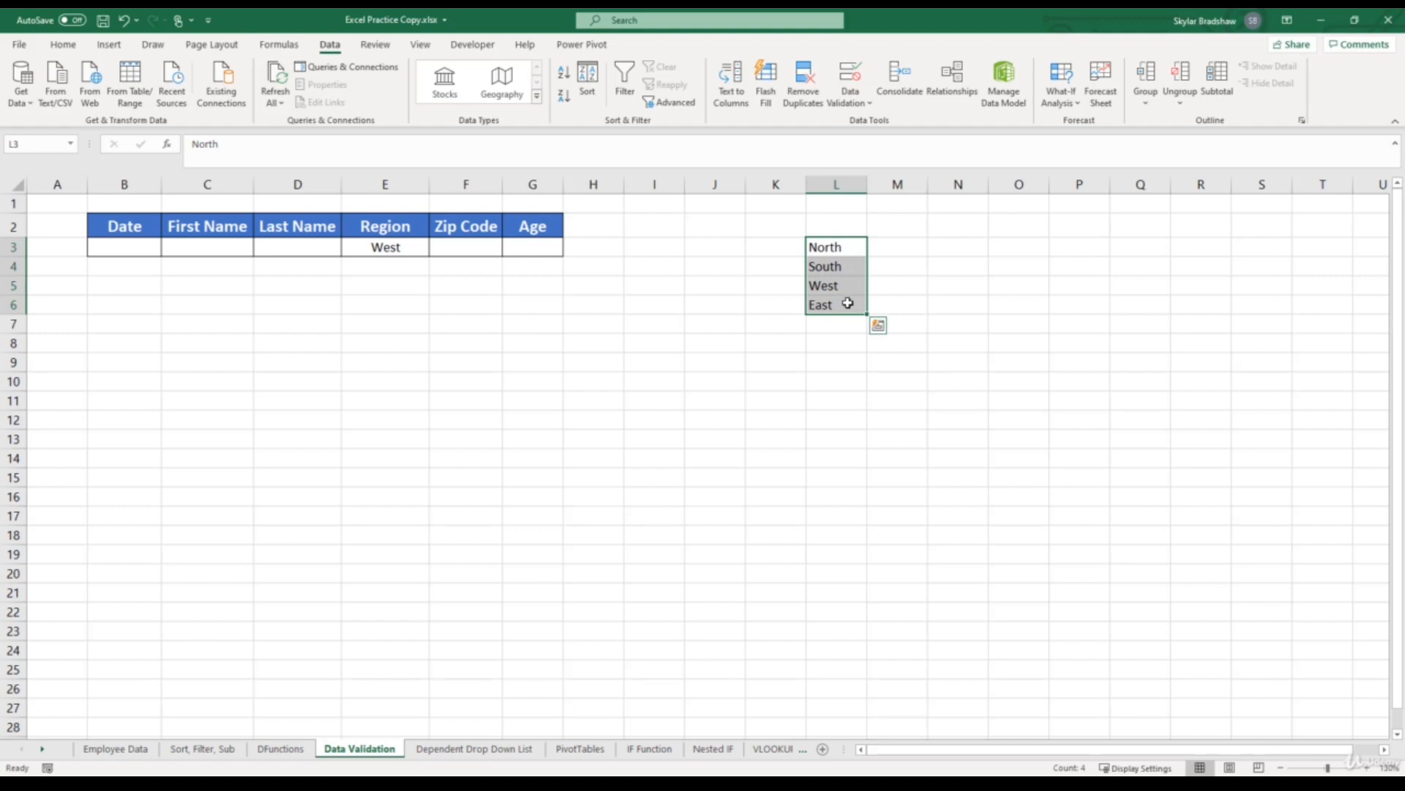
left_click(850, 248)
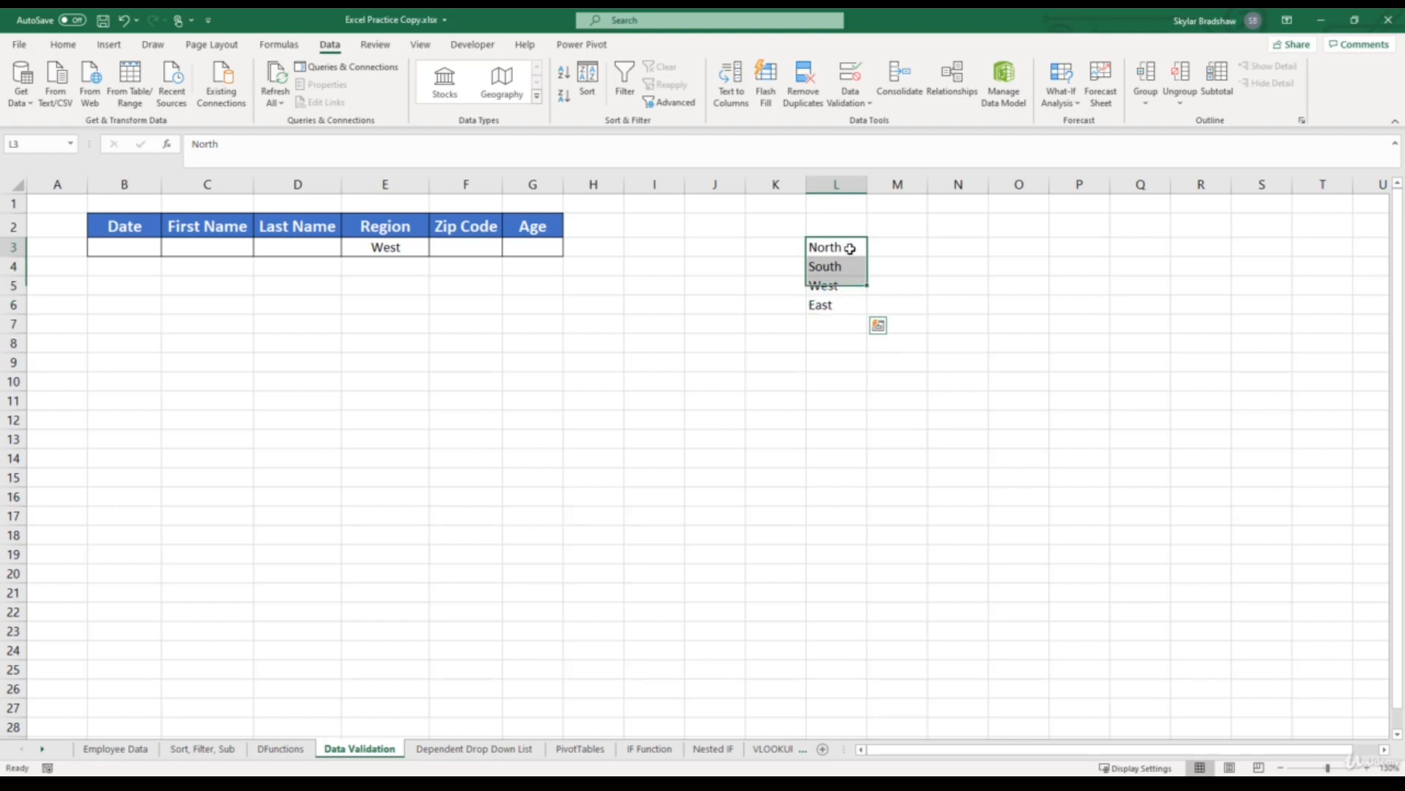
double_click(850, 248)
type("-")
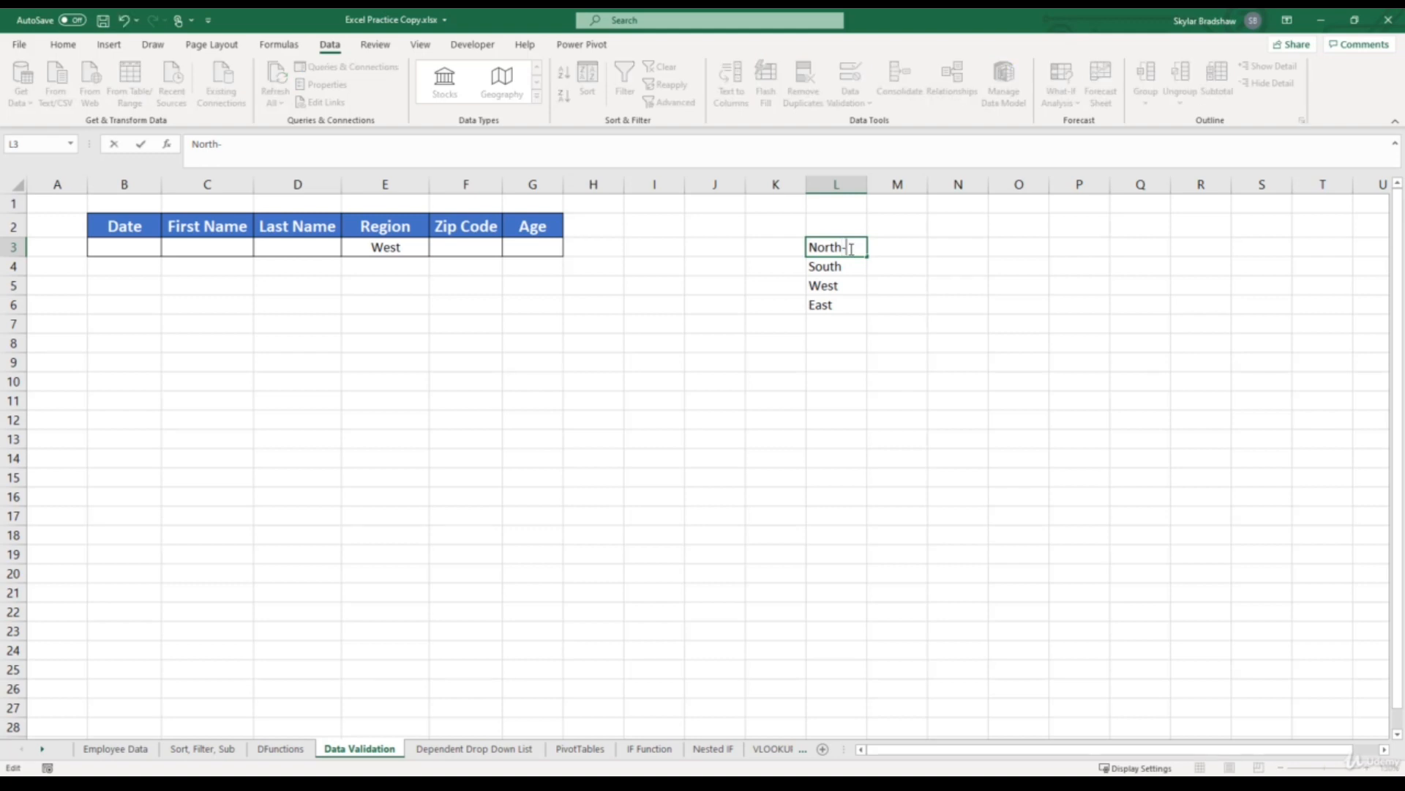
type("East")
key("Return")
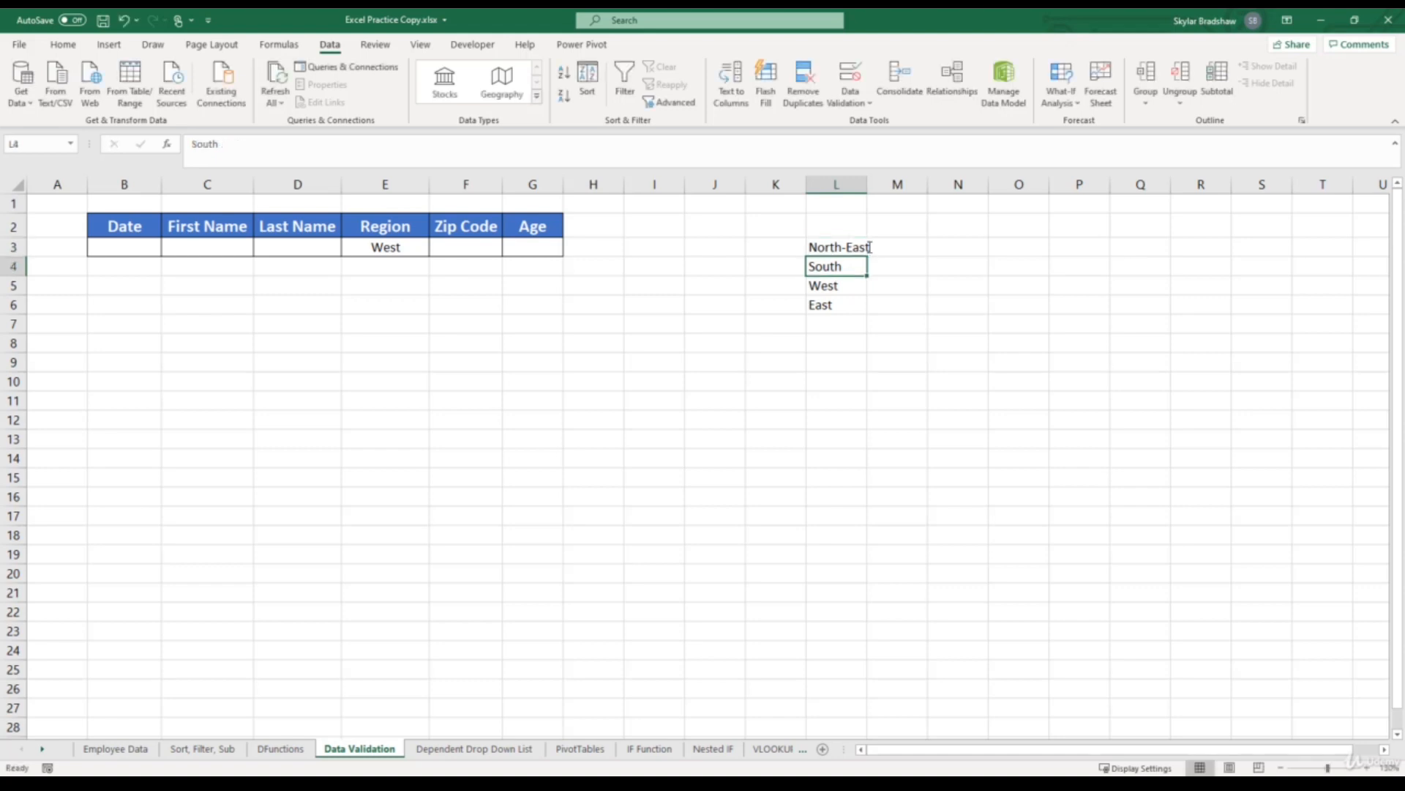
- Check the options in the Region cell's dropdown, and undo the edit made to cell L3
left_click(416, 248)
left_click(437, 250)
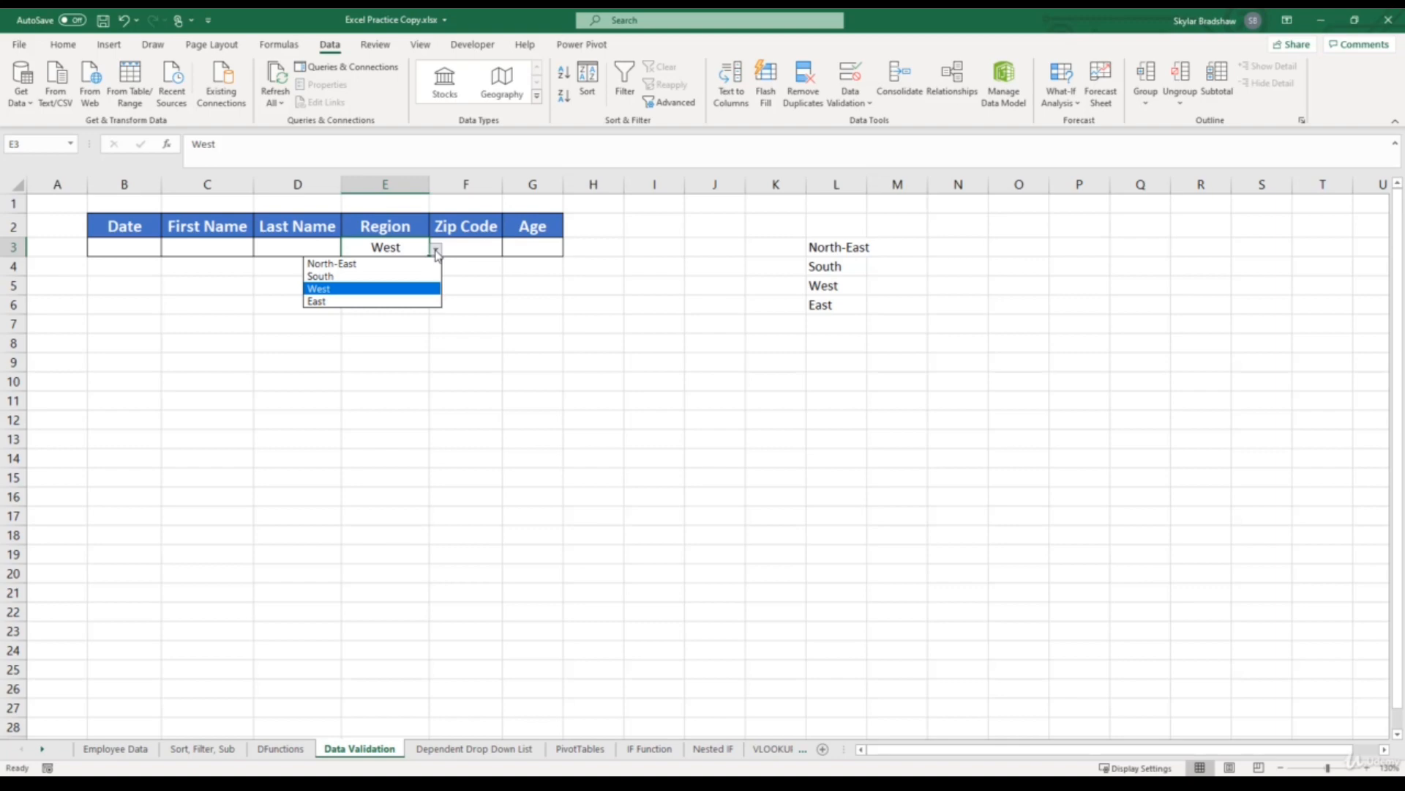
left_click(437, 251)
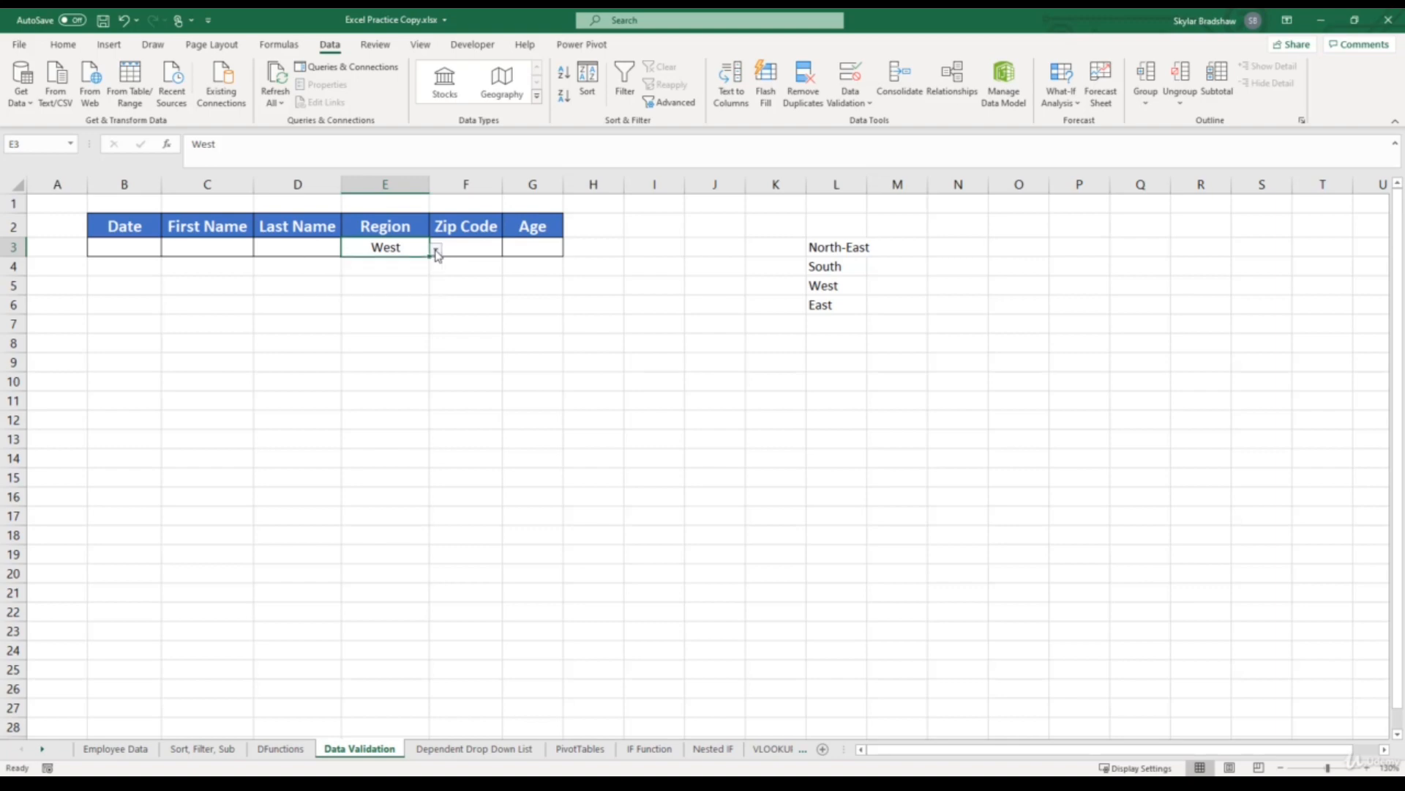
key("ctrl+z")
key("ctrl+z")
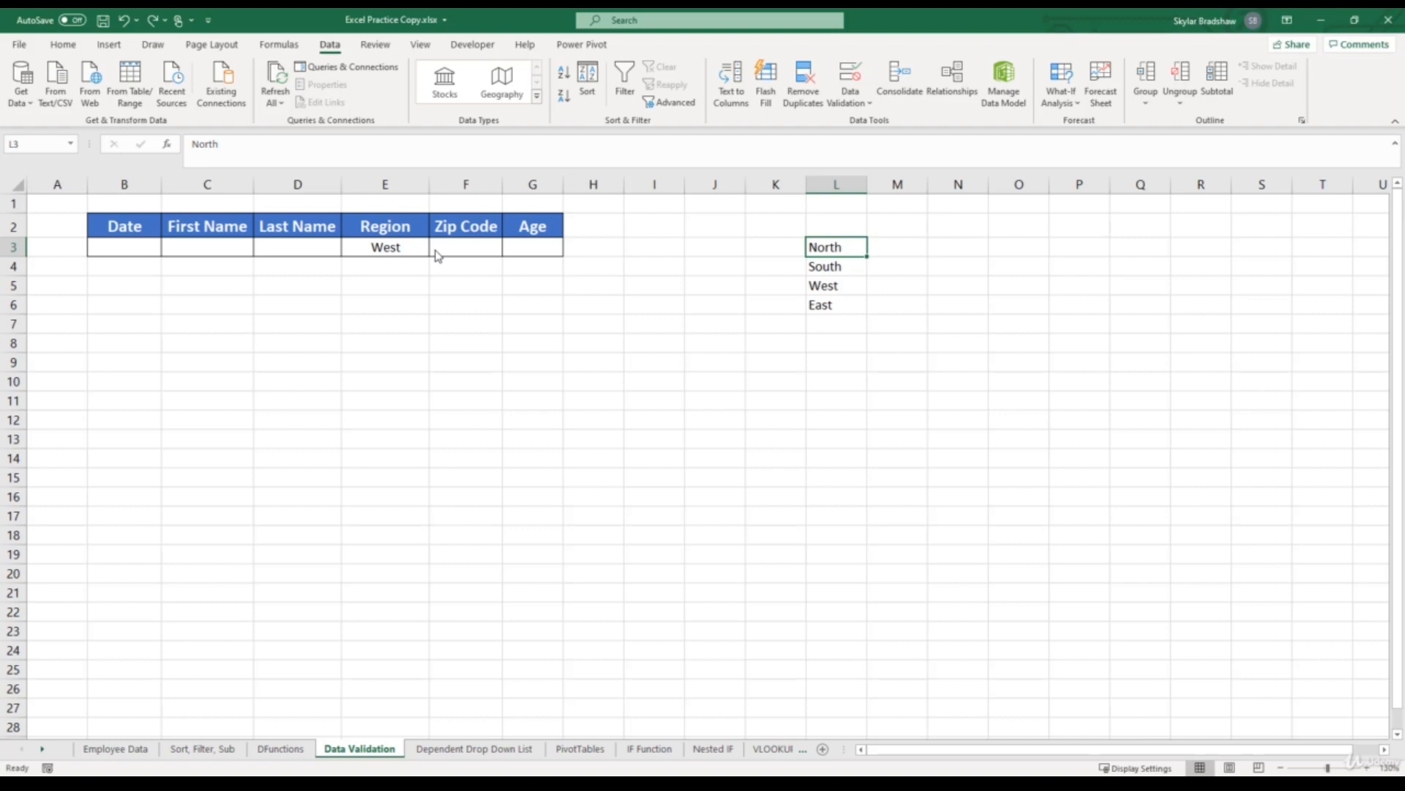
- Assign the range name Regions to the source list in cells L3:L6
left_click_drag(837, 246, 844, 302)
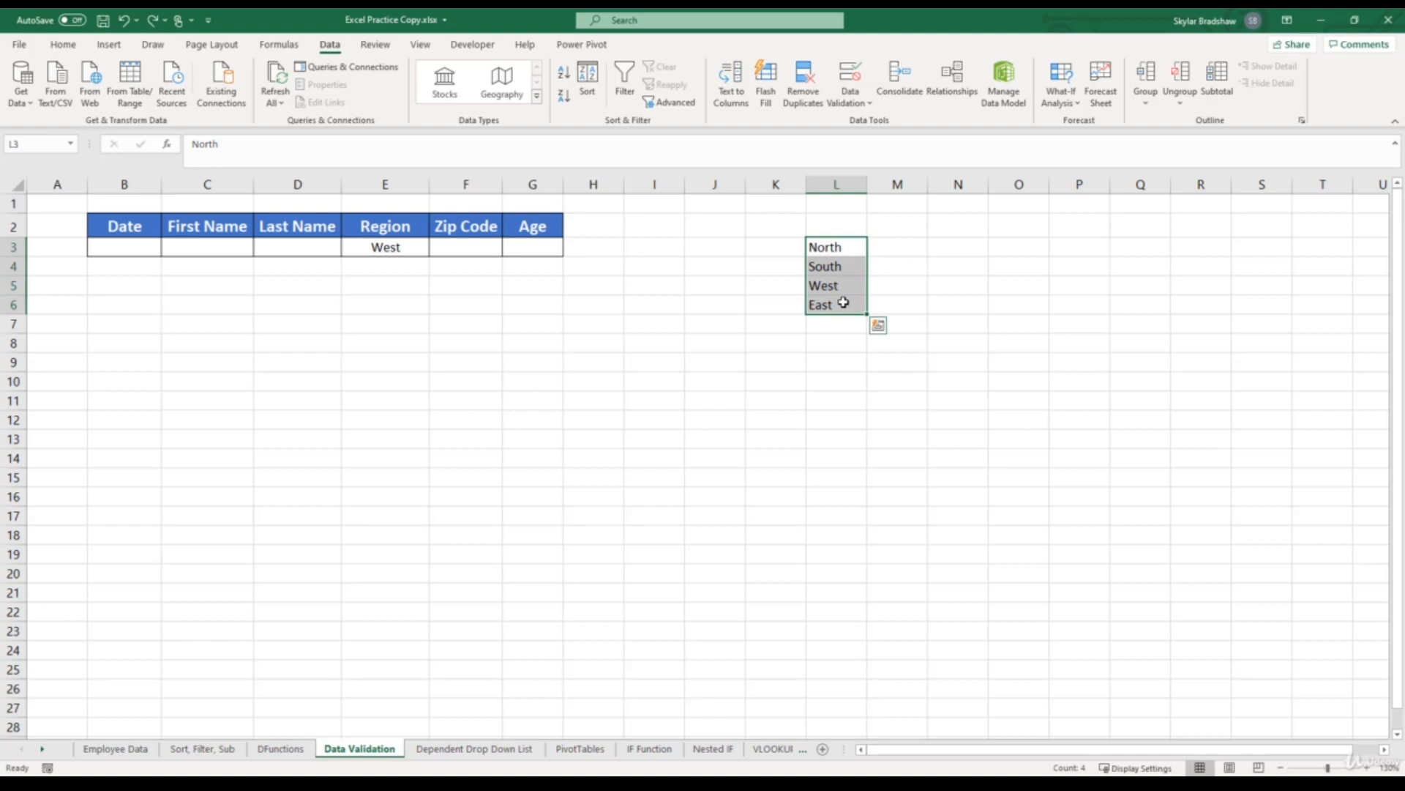
left_click(37, 145)
key("BackSpace")
type("Regions")
key("Return")
- Set the list source of the Region cell's validation rule to =Regions, and view the resulting dropdown
left_click(366, 250)
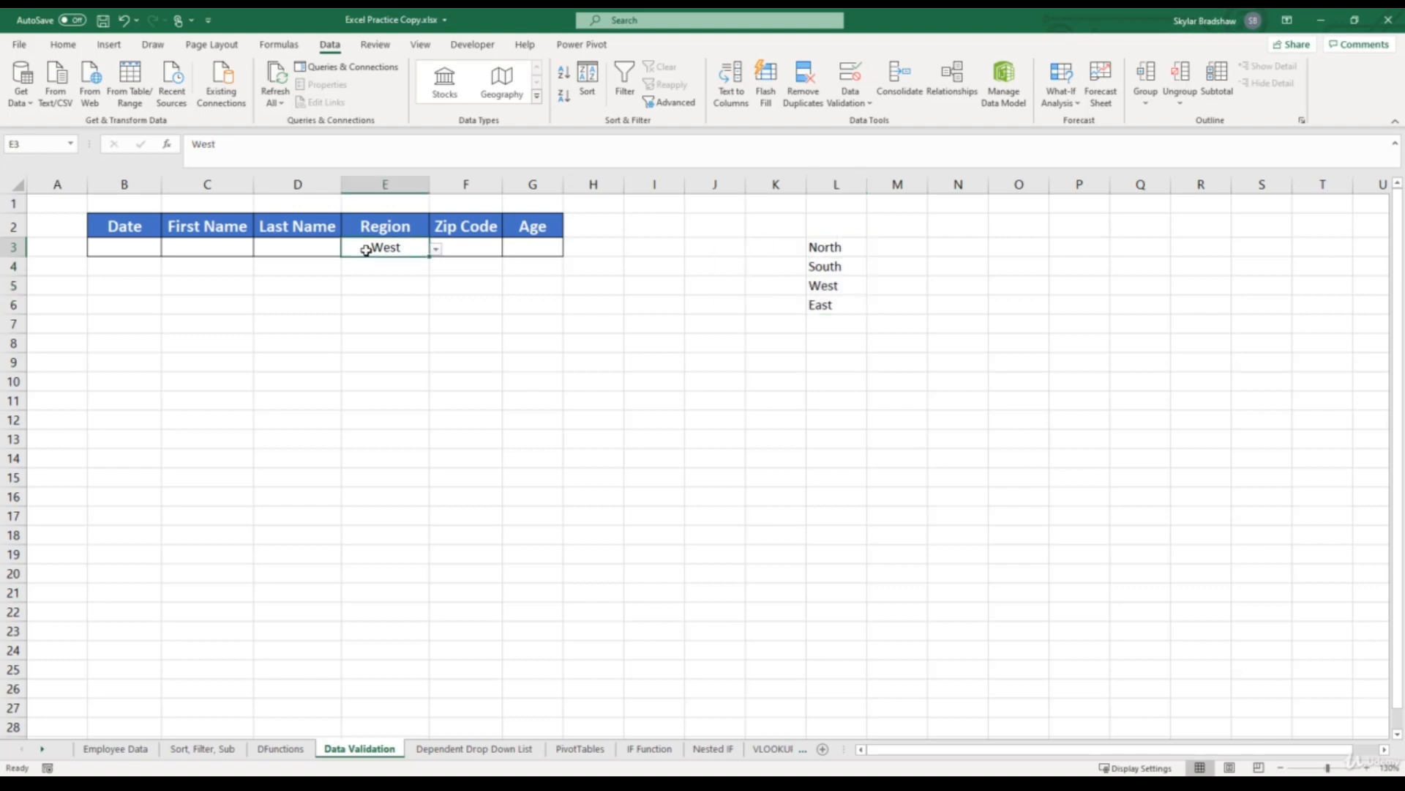
left_click(849, 77)
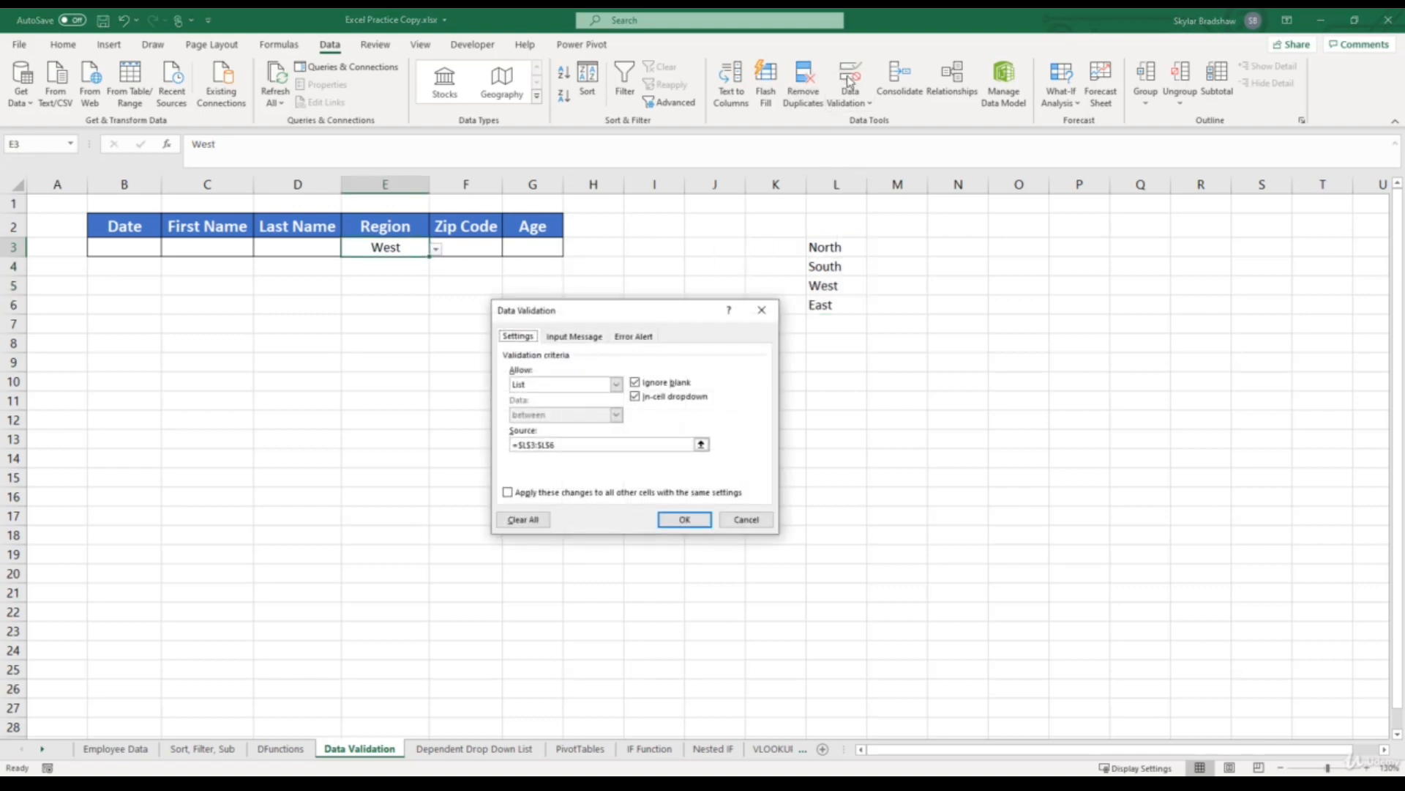
left_click(610, 444)
left_click(517, 446, "shift")
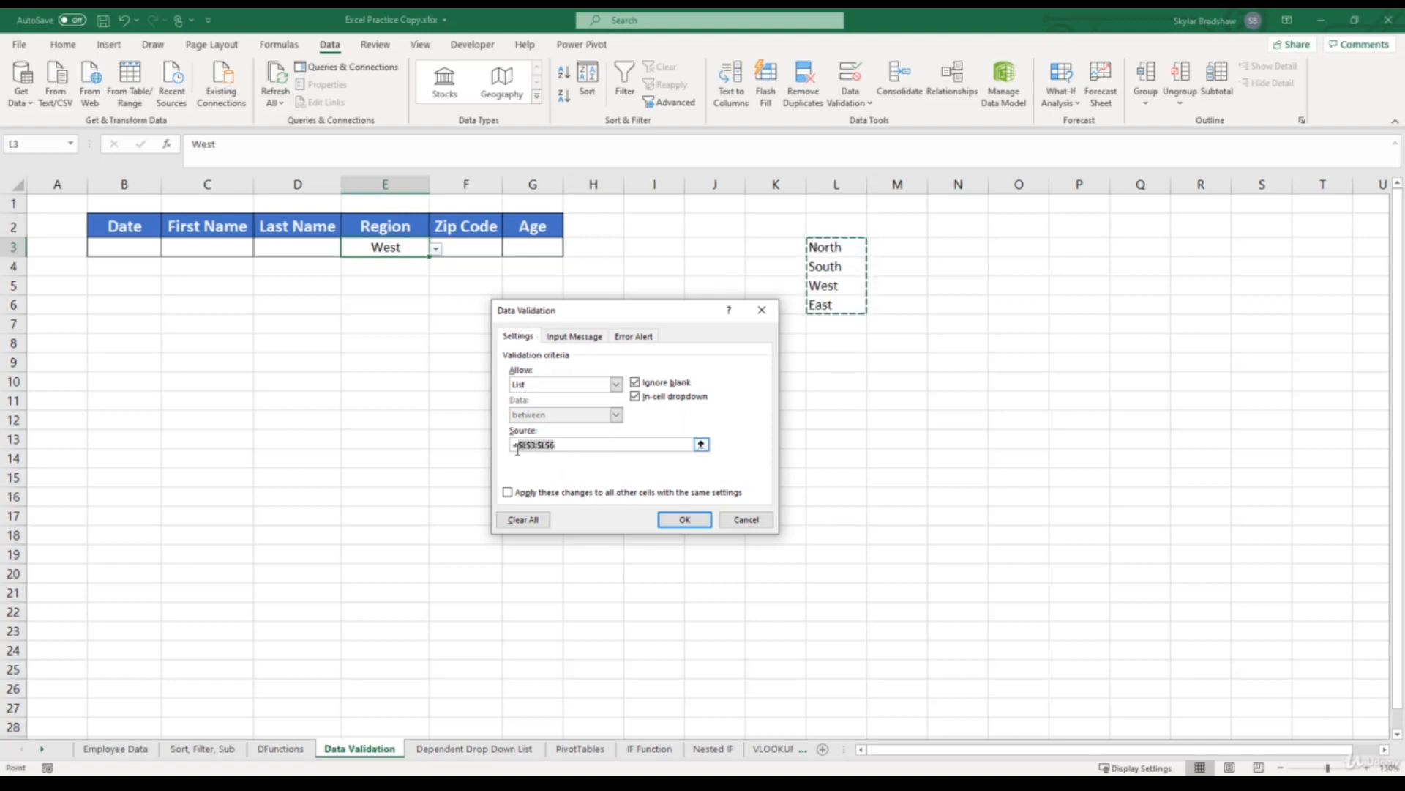
key("BackSpace")
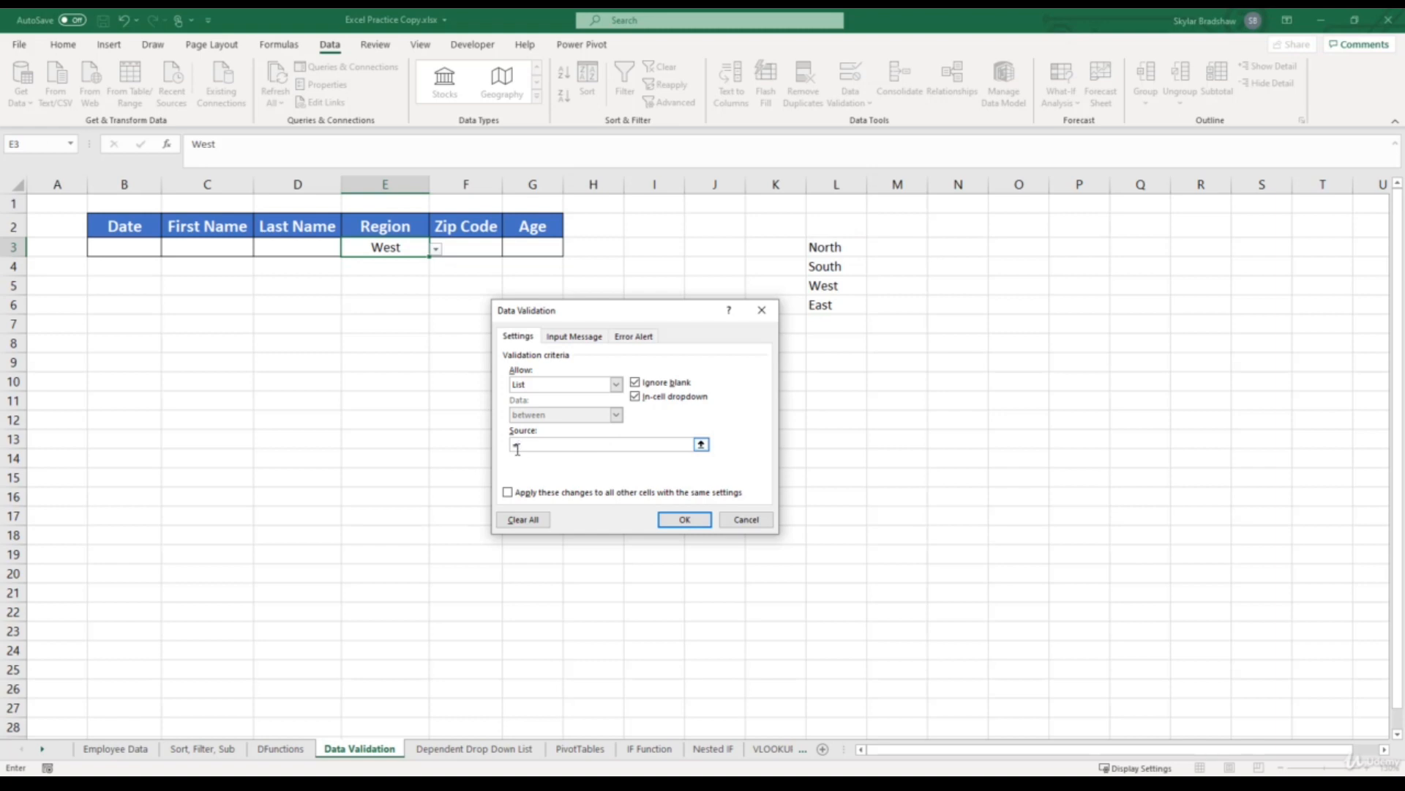
type("Regions")
left_click(683, 520)
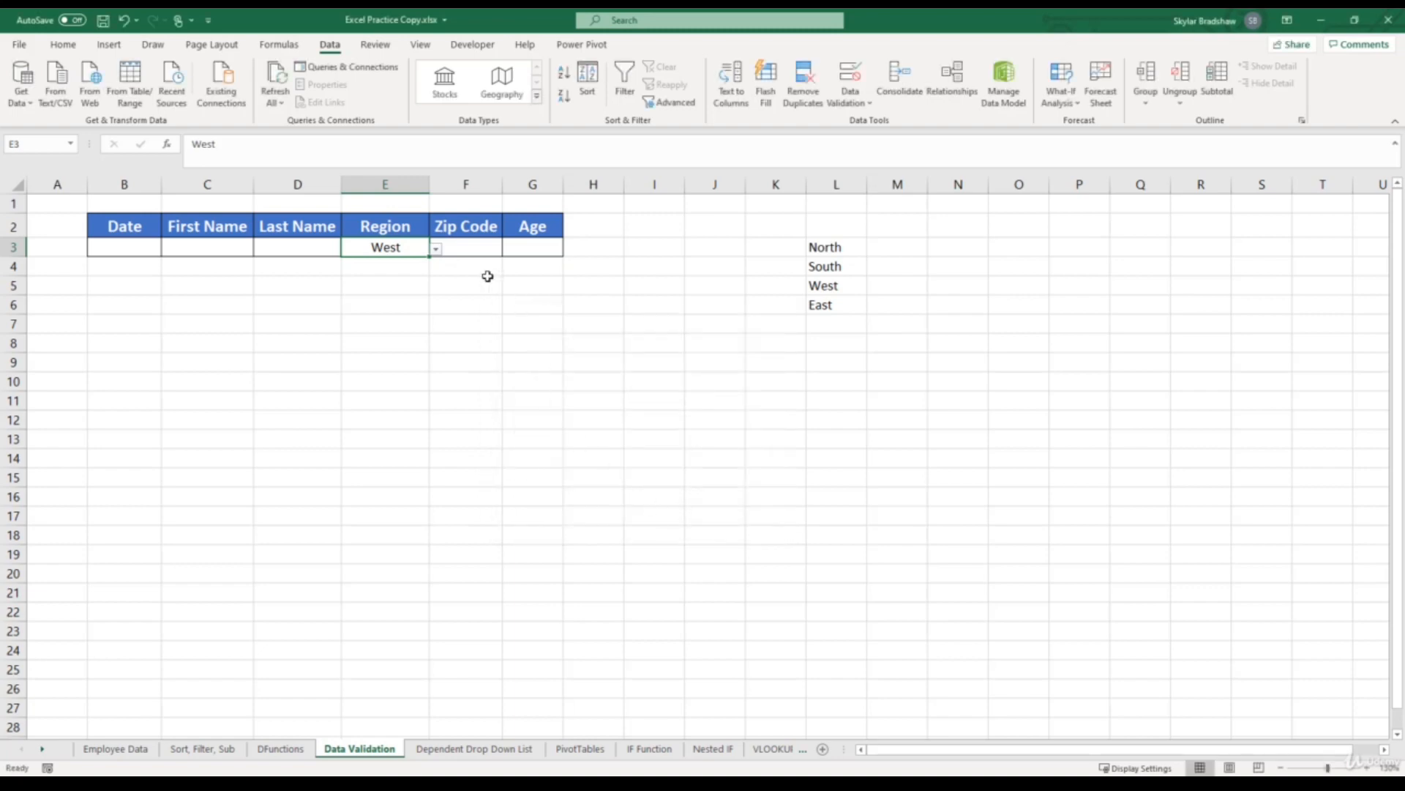
left_click(436, 251)
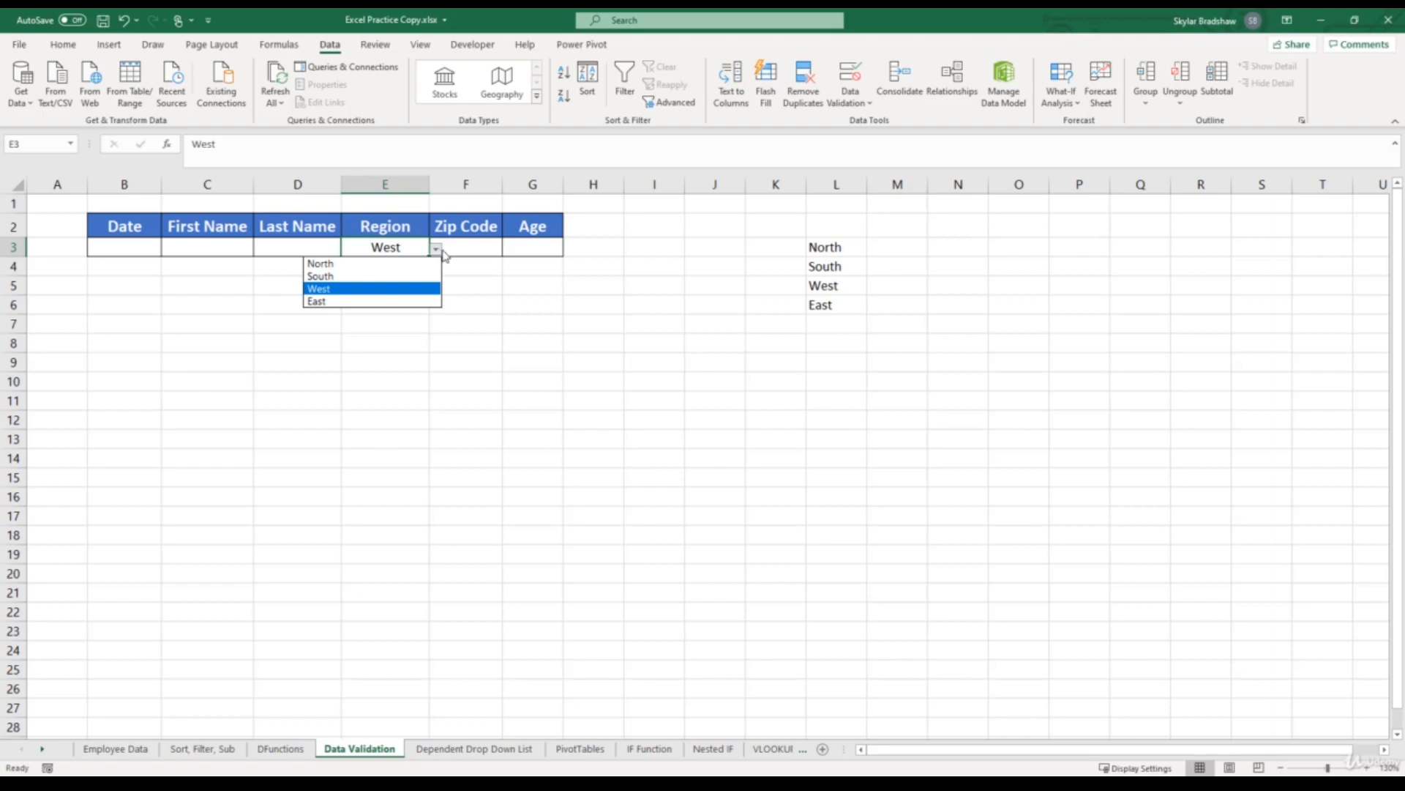
- Hide column L containing the source list, and check the options in the Region cell's dropdown
left_click(849, 246)
left_click_drag(849, 247, 844, 305)
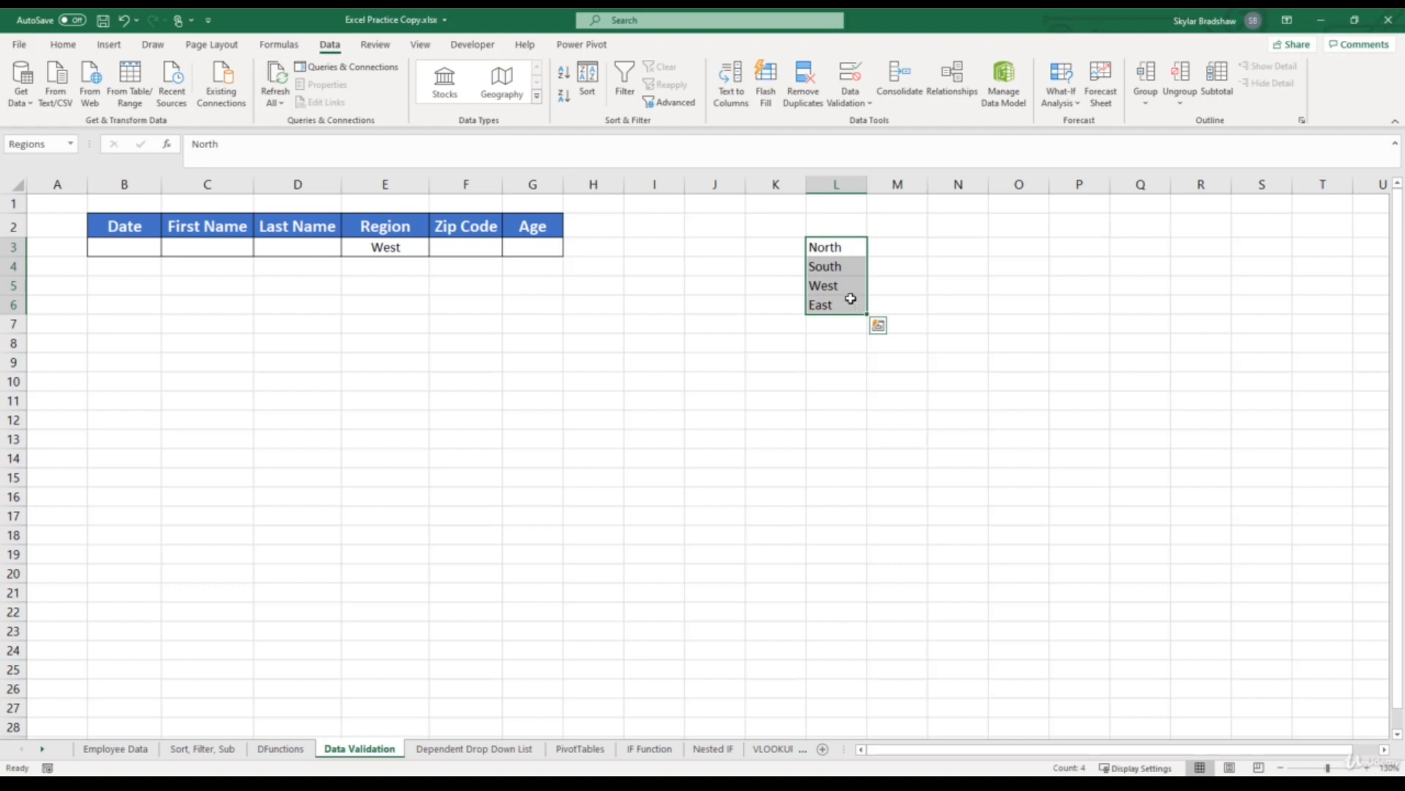
left_click(851, 185)
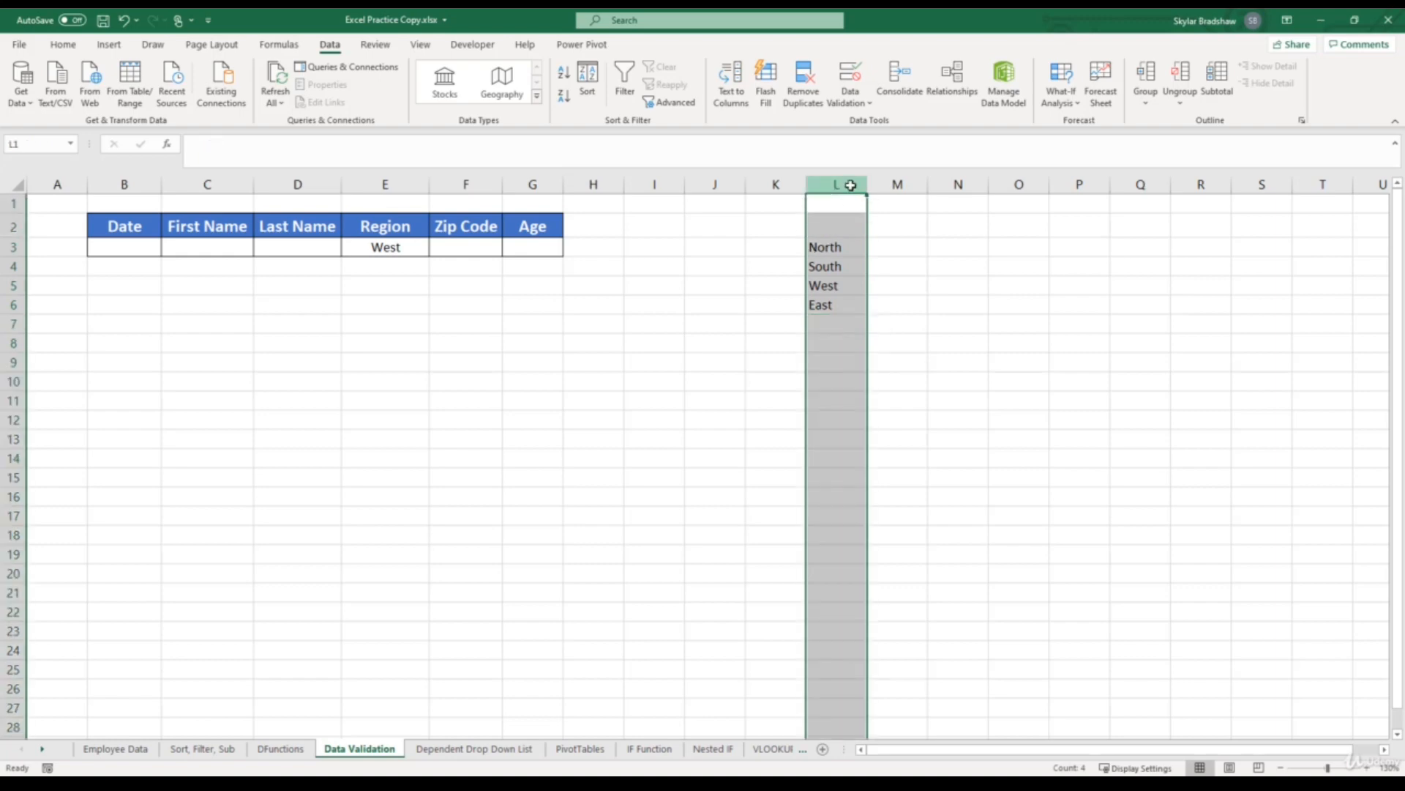
right_click(850, 186)
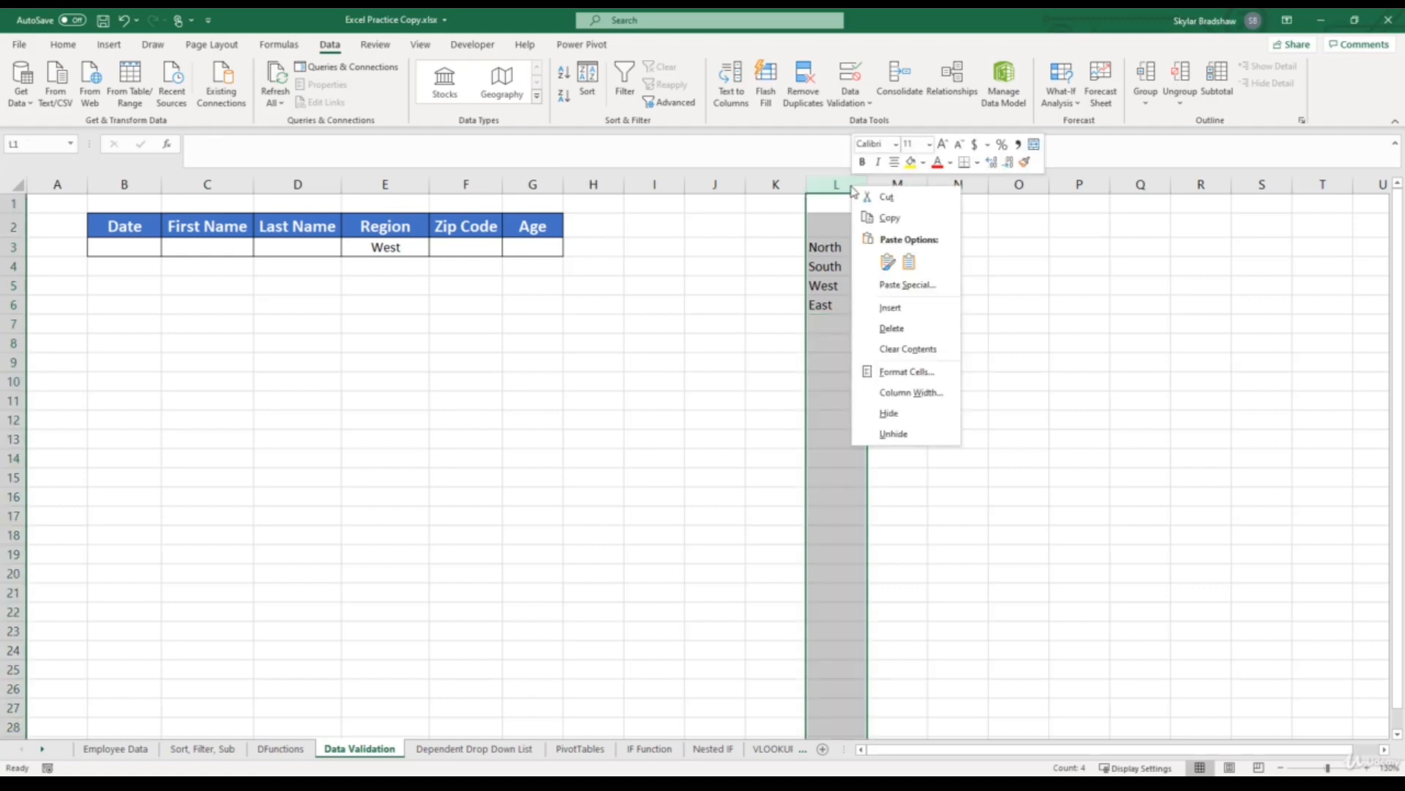
left_click(899, 413)
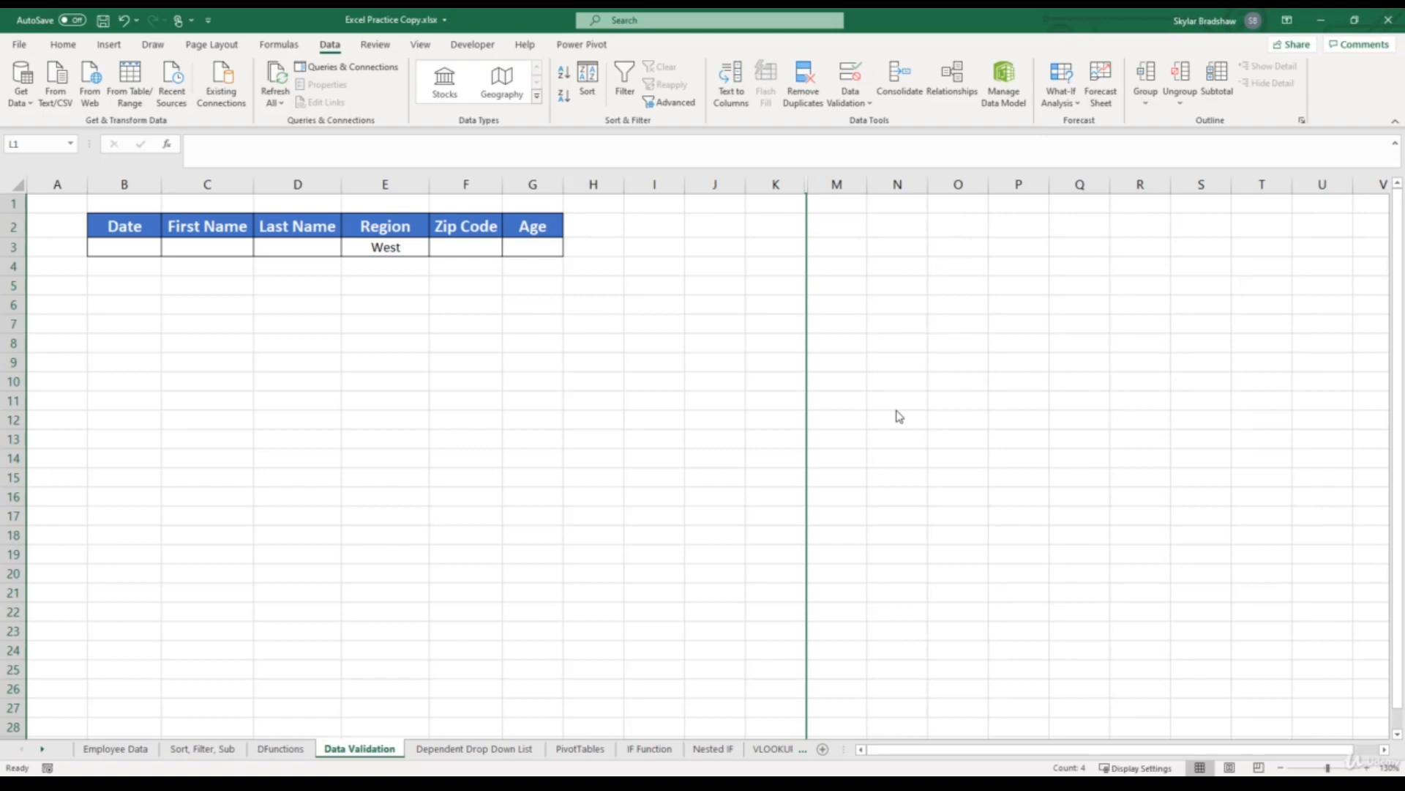
left_click(410, 248)
left_click(435, 250)
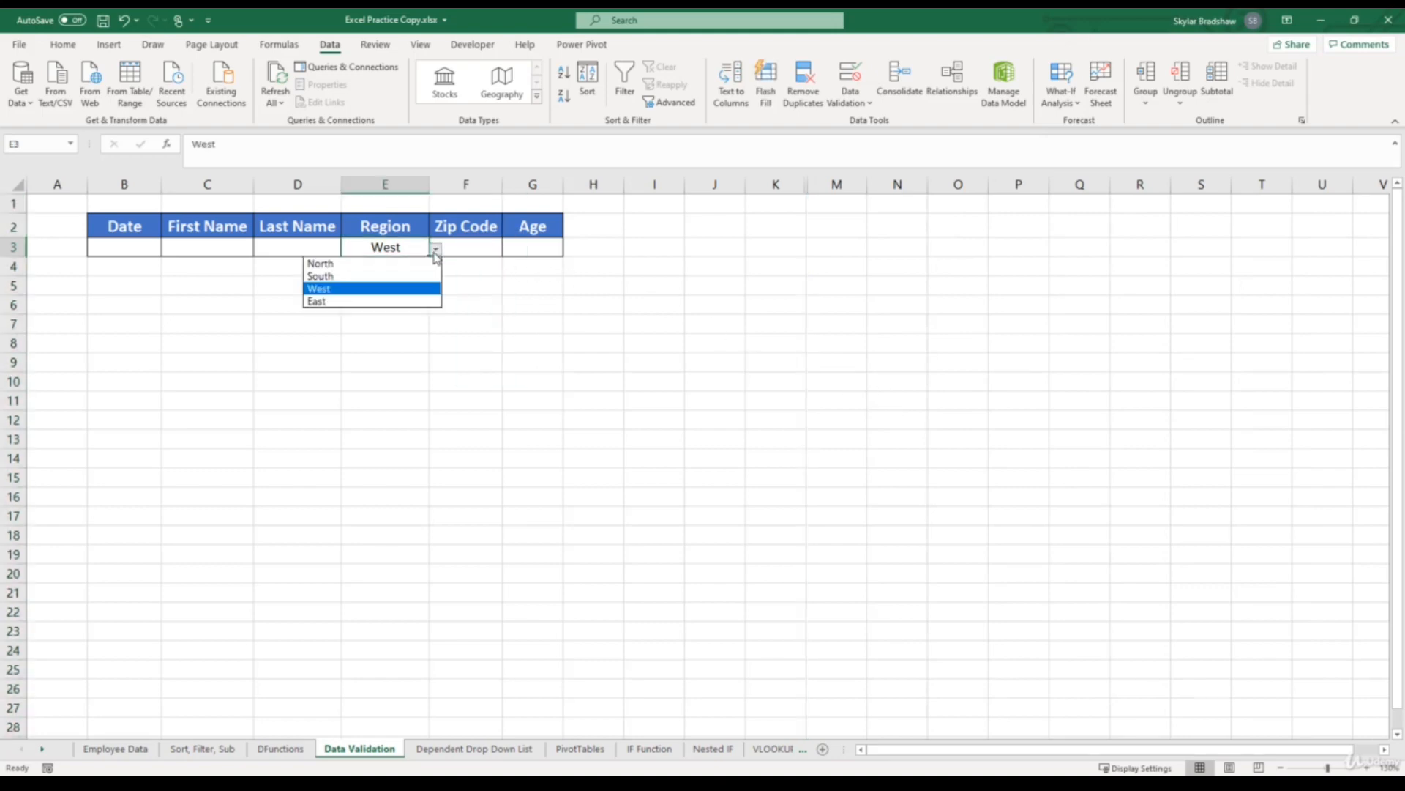